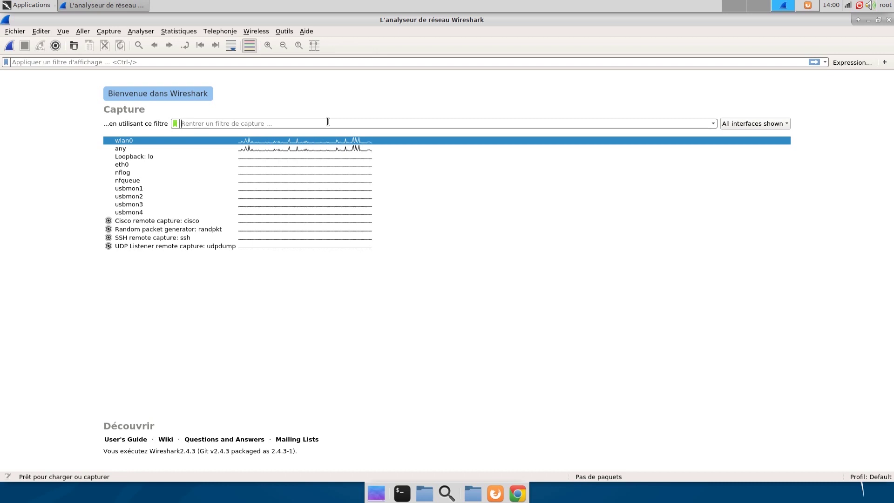
Enter the capture filter "src net 192.168.1.0/24 and port 443"
click(328, 123)
text(src )
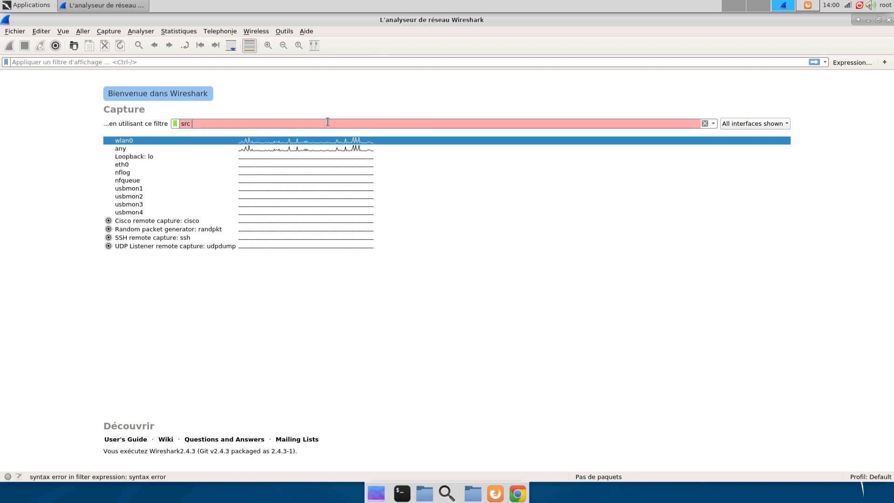
text(net )
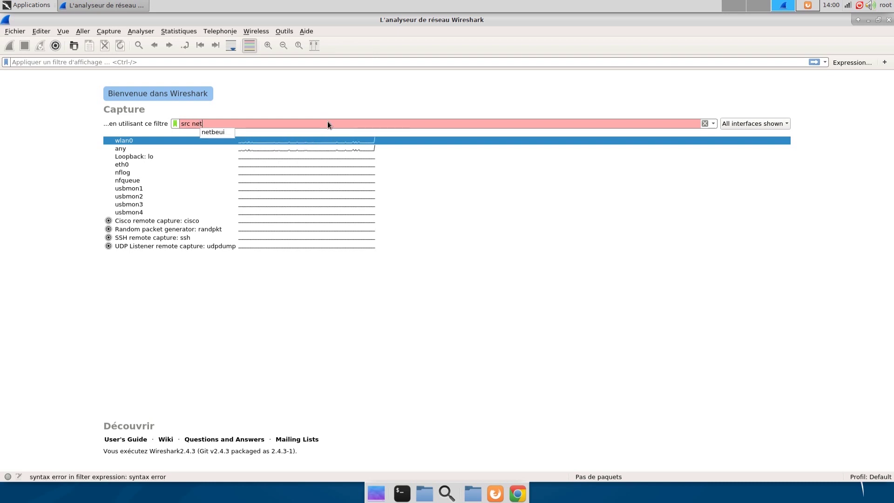
text(192.)
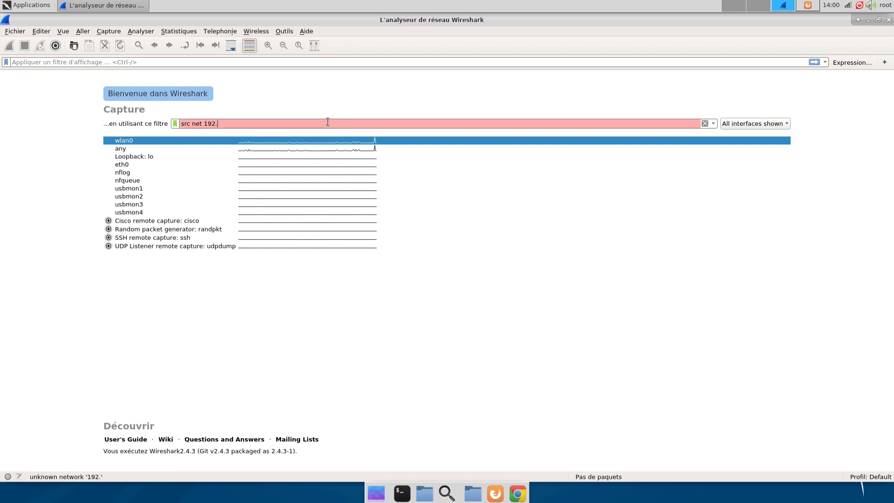
text(168.1)
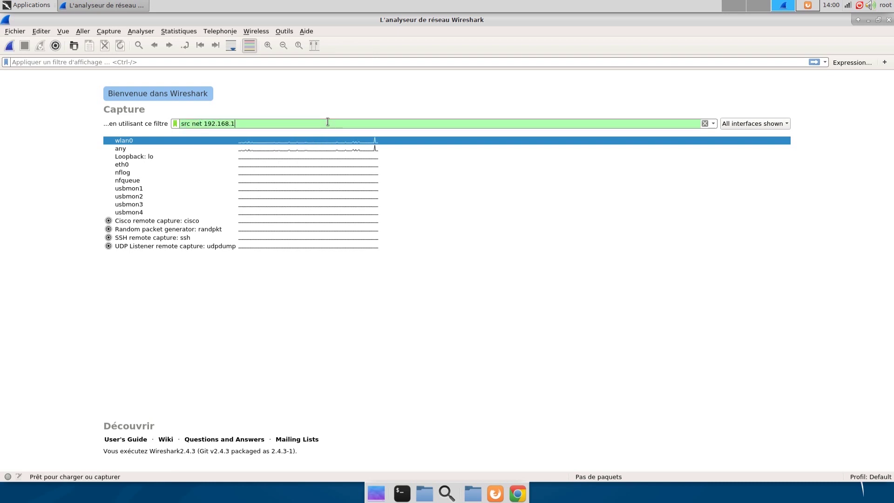
text(.0/24)
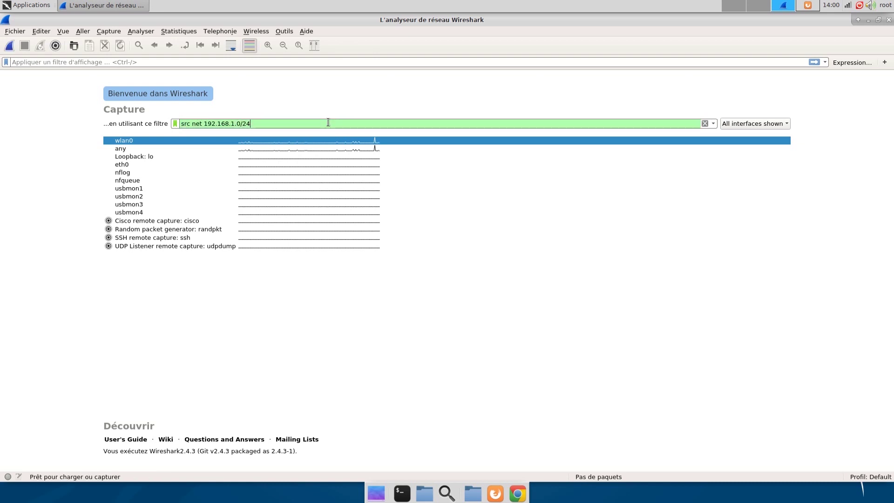
text( a)
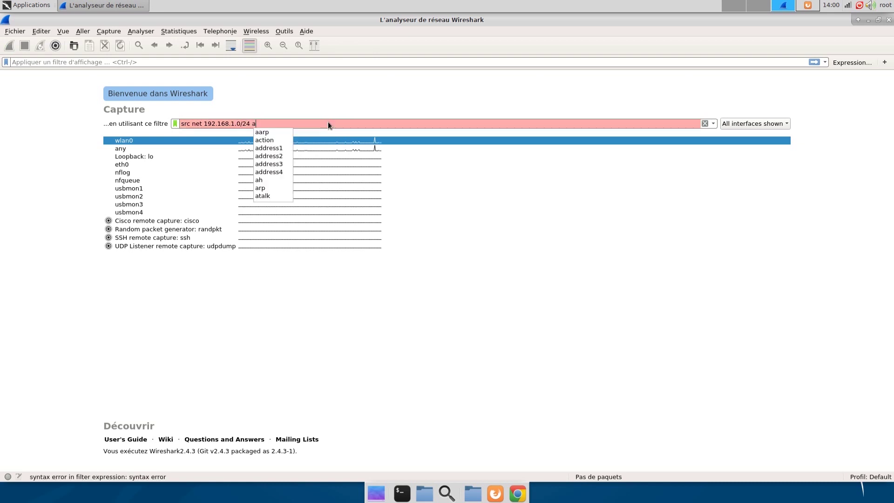
text(nd port 443)
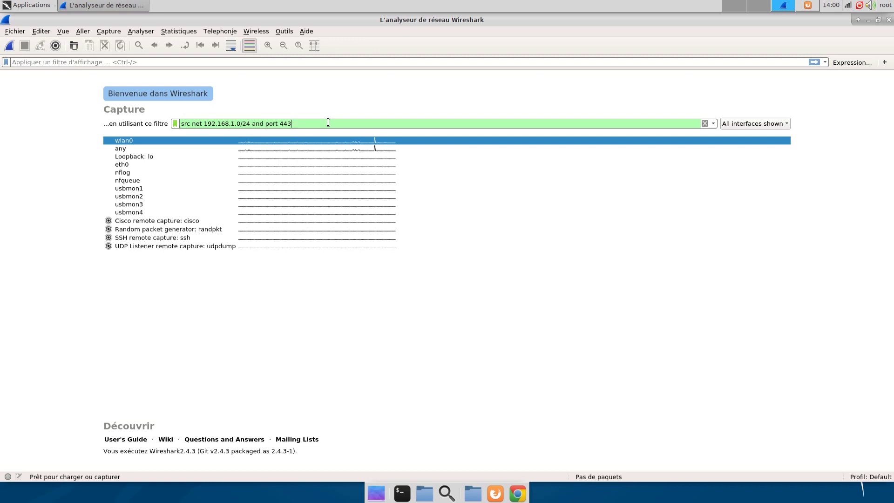
key(BackSpace)
key(BackSpace)
key(BackSpace)
key(BackSpace)
key(BackSpace)
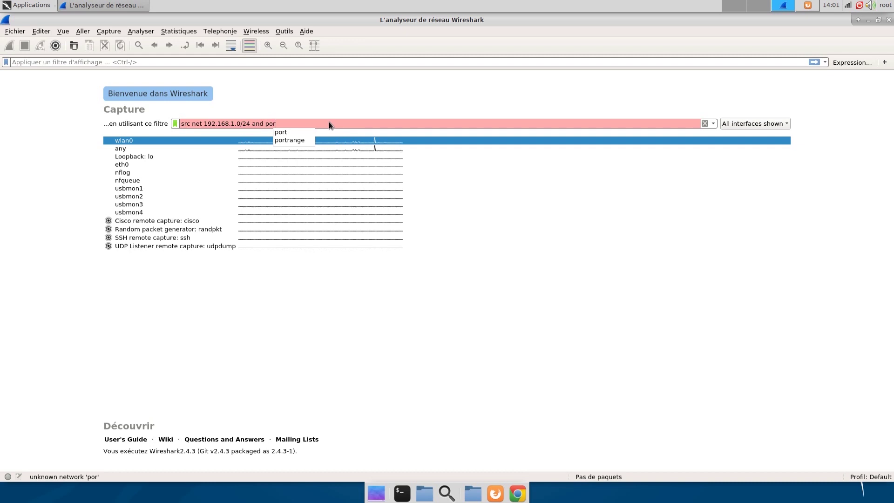
text(t 443)
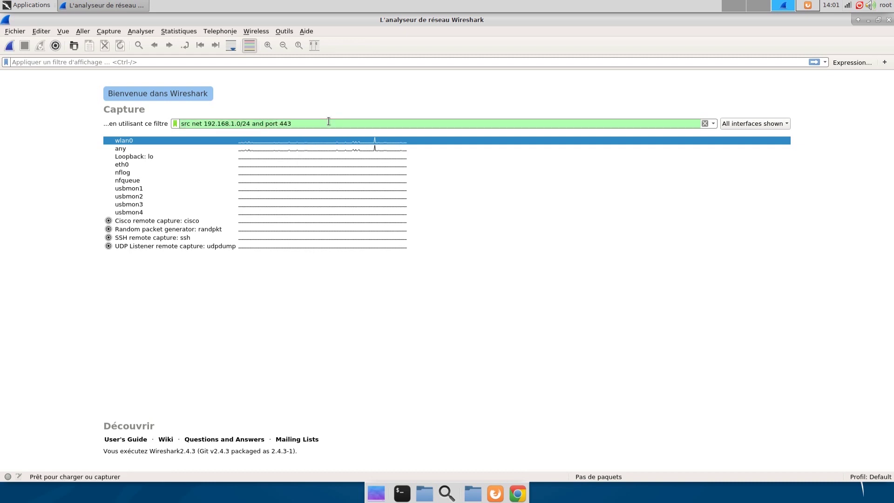
Replace the capture filter with "not tcp and not udp"
key(BackSpace)
key(BackSpace)
key(BackSpace)
key(BackSpace)
key(BackSpace)
key(BackSpace)
key(BackSpace)
key(BackSpace)
key(BackSpace)
key(BackSpace)
key(BackSpace)
key(BackSpace)
key(BackSpace)
key(BackSpace)
key(BackSpace)
key(BackSpace)
key(BackSpace)
key(BackSpace)
key(BackSpace)
key(BackSpace)
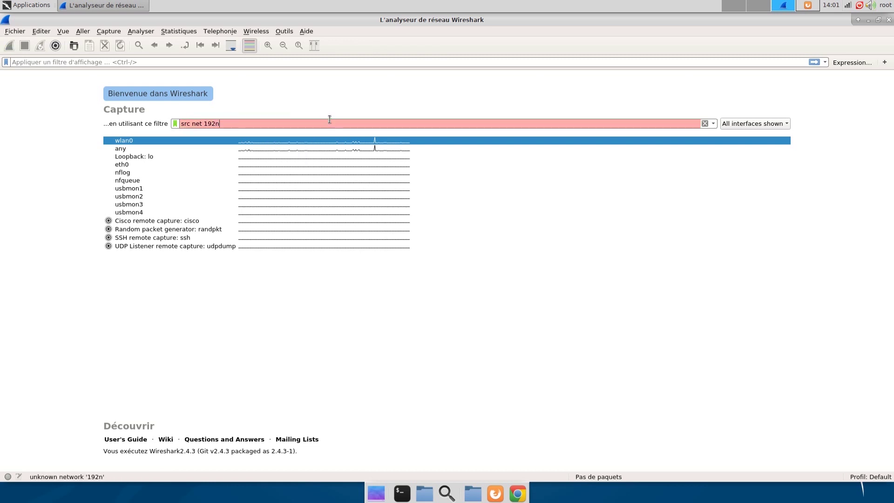
key(BackSpace)
key(BackSpace)
key(BackSpace)
key(BackSpace)
key(BackSpace)
key(BackSpace)
key(BackSpace)
key(BackSpace)
key(BackSpace)
key(BackSpace)
key(BackSpace)
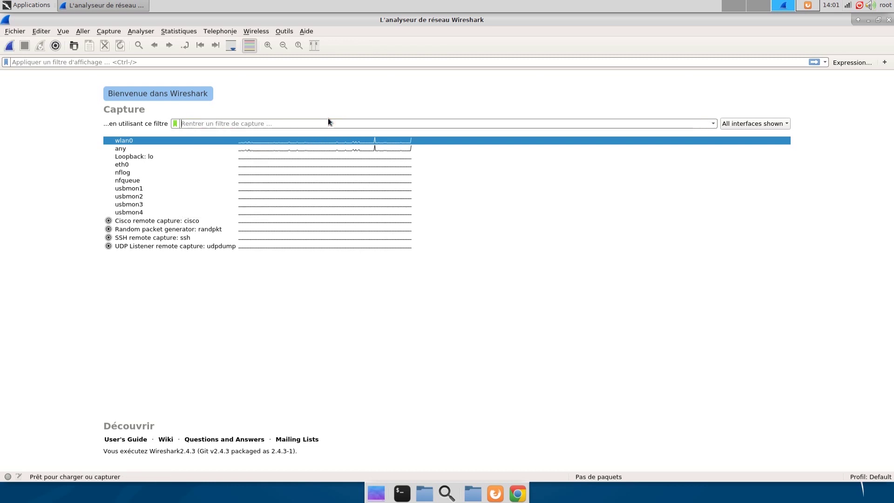
text(not tcp )
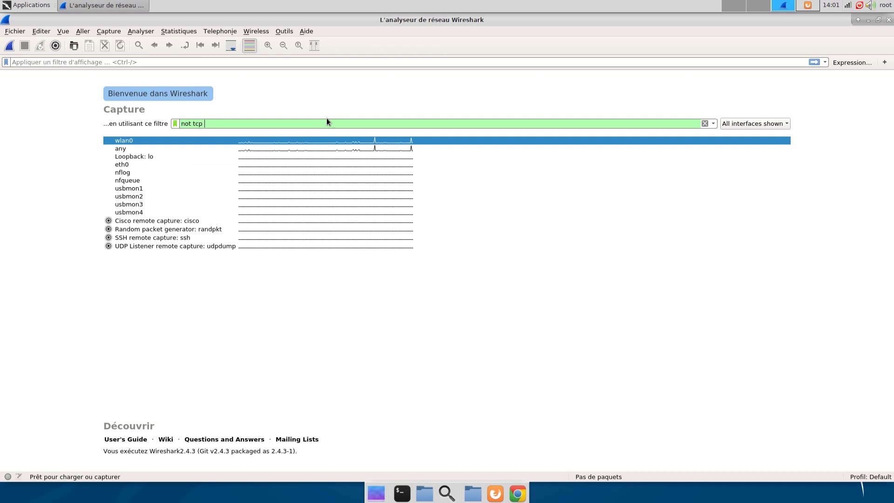
text(and not udp)
Replace the capture filter with "src net 192.168.1.0/24 and not port 8080"
key(BackSpace)
key(BackSpace)
key(BackSpace)
key(BackSpace)
key(BackSpace)
key(BackSpace)
key(BackSpace)
key(BackSpace)
key(BackSpace)
key(BackSpace)
key(BackSpace)
key(BackSpace)
key(BackSpace)
key(BackSpace)
key(BackSpace)
key(BackSpace)
key(BackSpace)
key(BackSpace)
key(BackSpace)
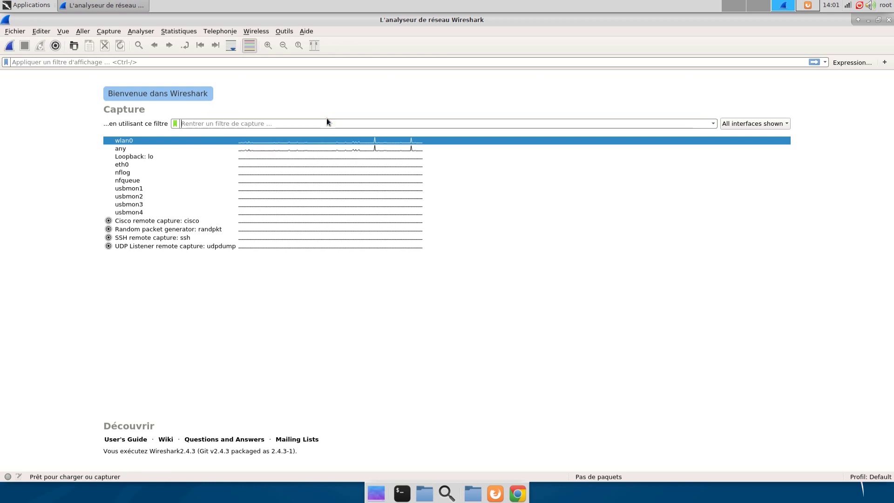
text(src )
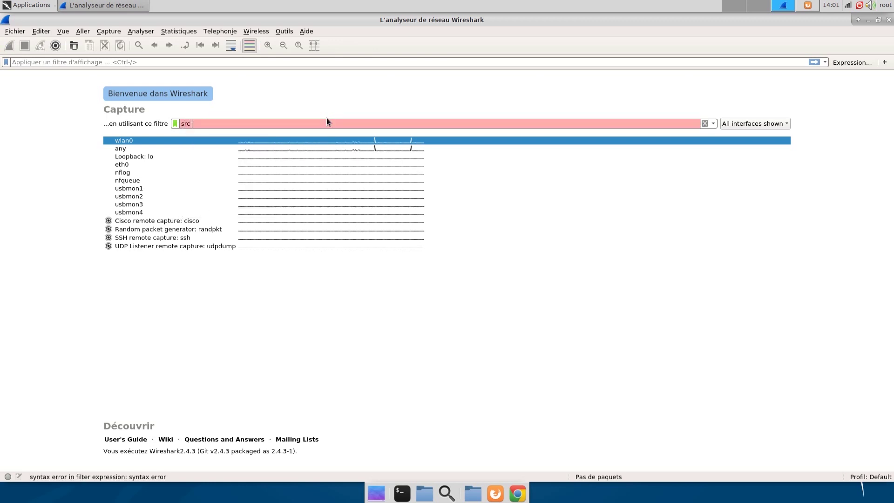
text(net 192.1)
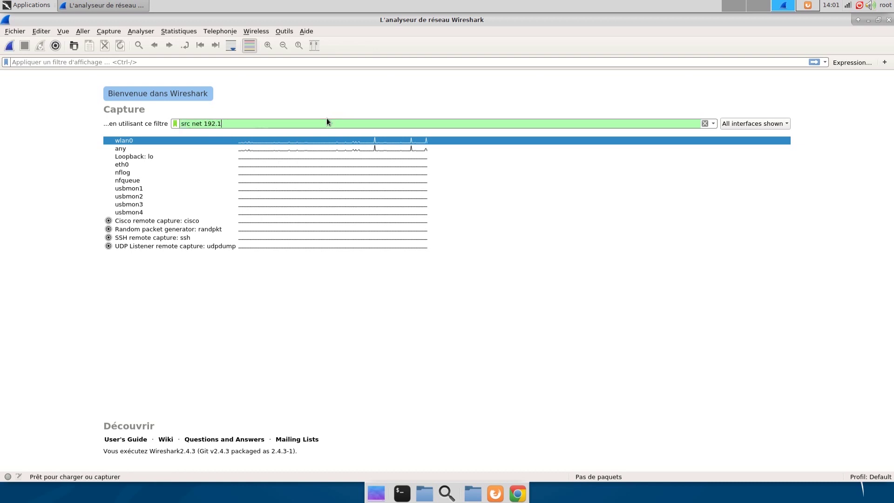
text(68.1.0/24 and )
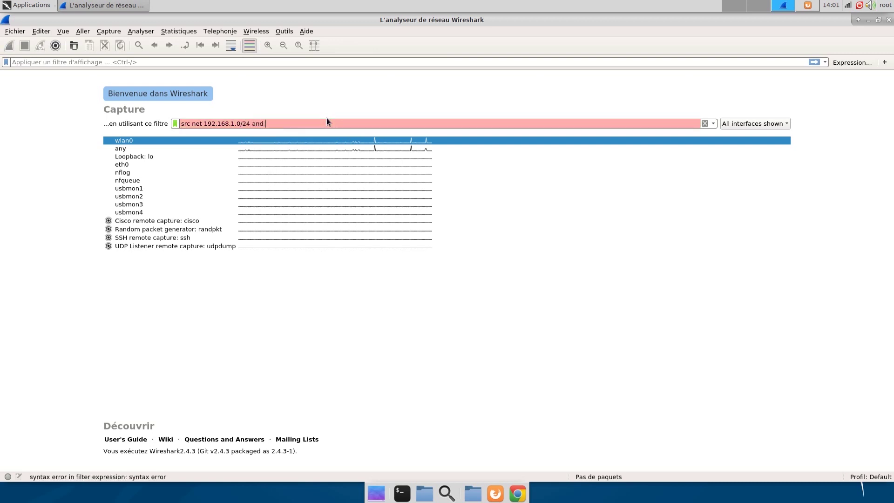
text(not port 8080)
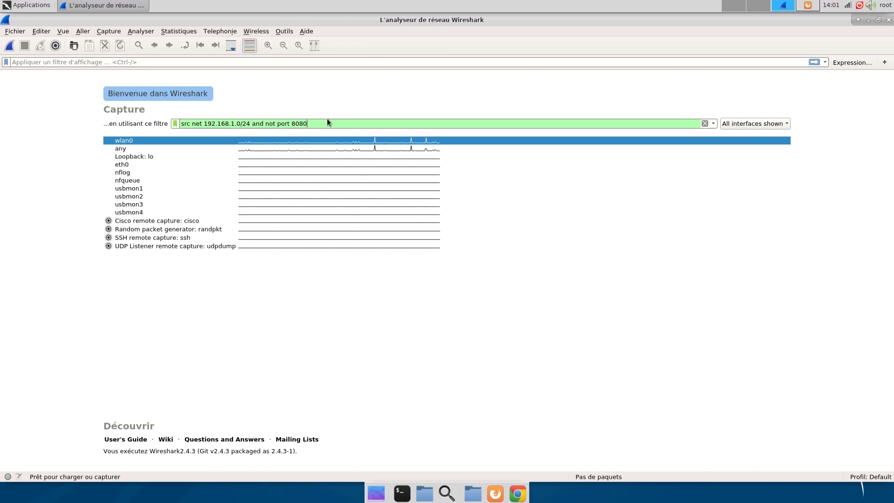
Clear the whole capture filter expression
key(BackSpace)
key(BackSpace)
key(BackSpace)
key(BackSpace)
key(BackSpace)
key(BackSpace)
key(BackSpace)
key(BackSpace)
key(BackSpace)
key(BackSpace)
key(BackSpace)
key(BackSpace)
key(BackSpace)
key(BackSpace)
key(BackSpace)
key(BackSpace)
key(BackSpace)
key(BackSpace)
key(BackSpace)
key(BackSpace)
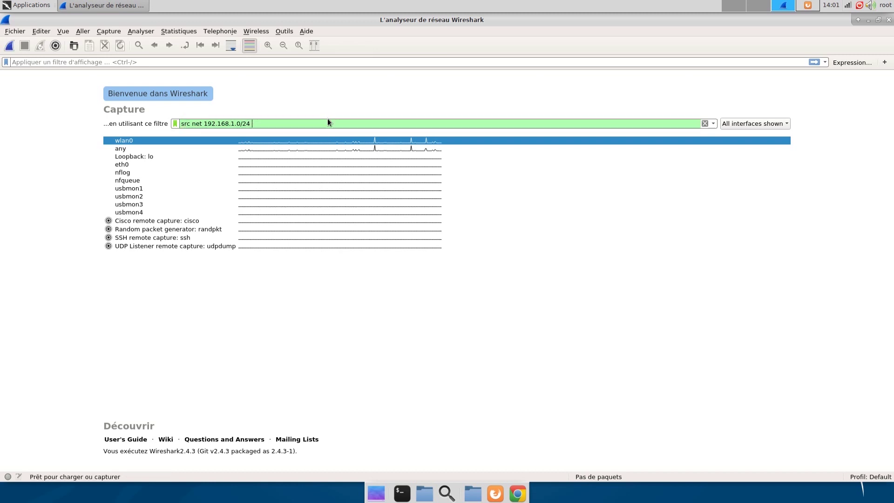
key(BackSpace)
key(BackSpace)
key(BackSpace)
key(BackSpace)
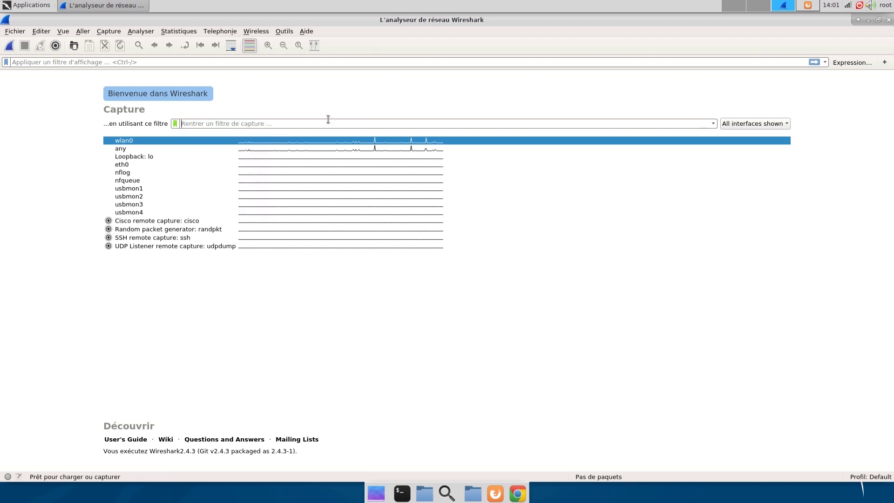
text(src)
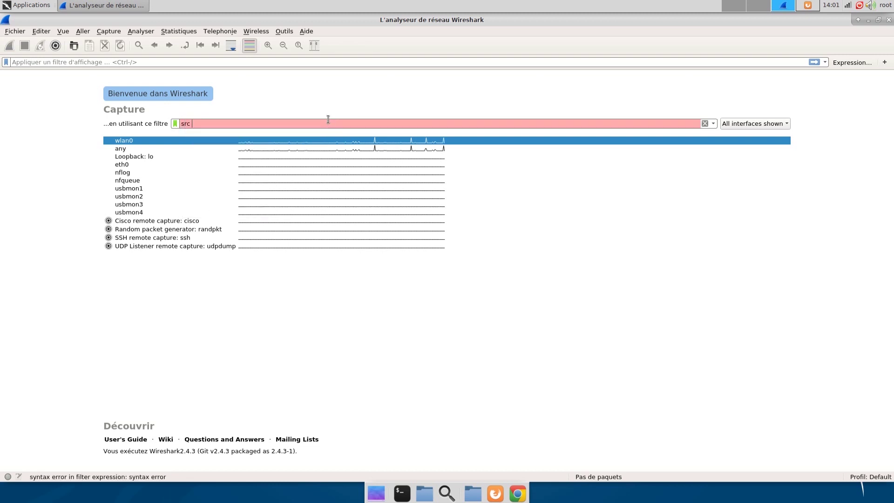
key(BackSpace)
key(BackSpace)
key(BackSpace)
key(BackSpace)
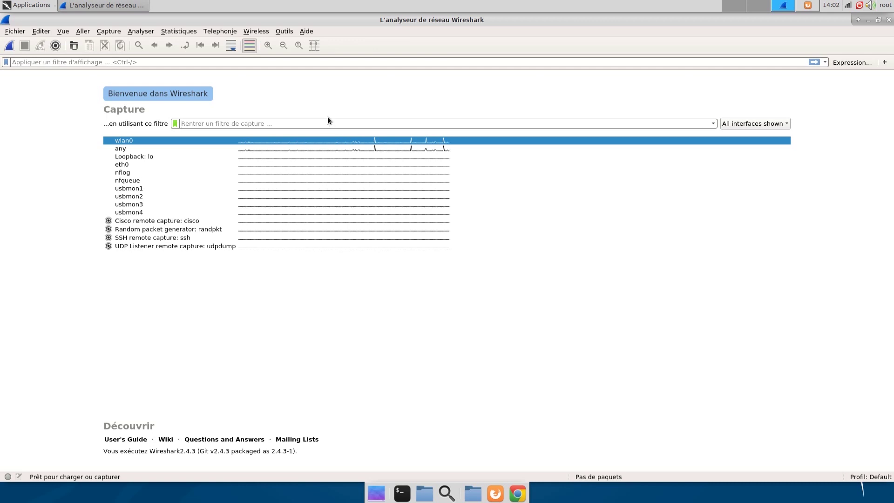
Start a capture on wlan0 with the filter "src net 192.168.1.0/24 and port 443" and enlarge the packet list
text(src )
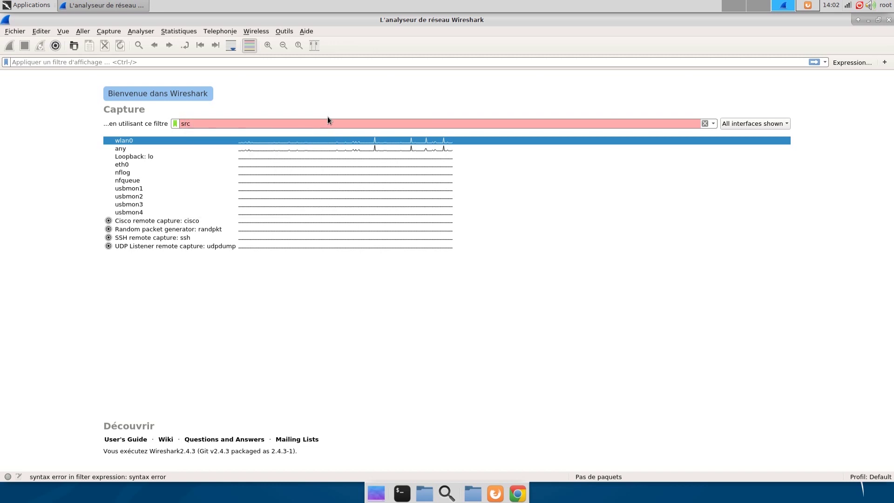
text(net 19)
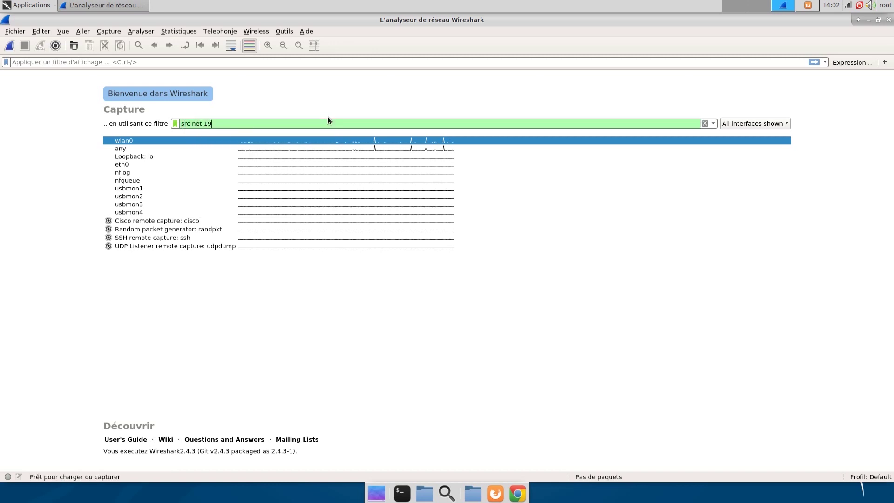
text(2.168.1.0/24 and )
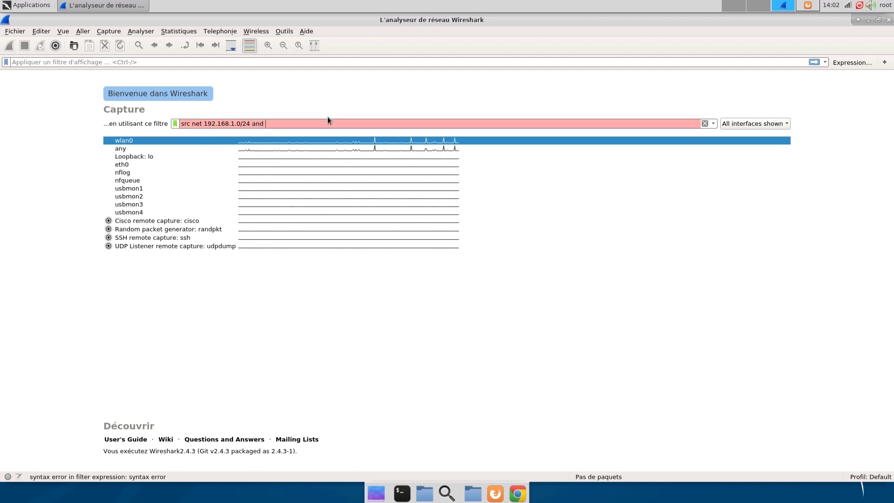
text(port 443)
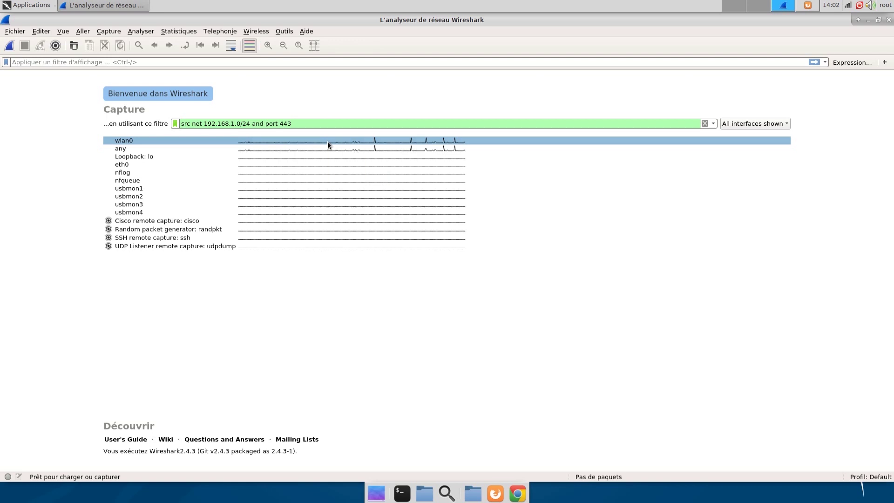
double_click(328, 142)
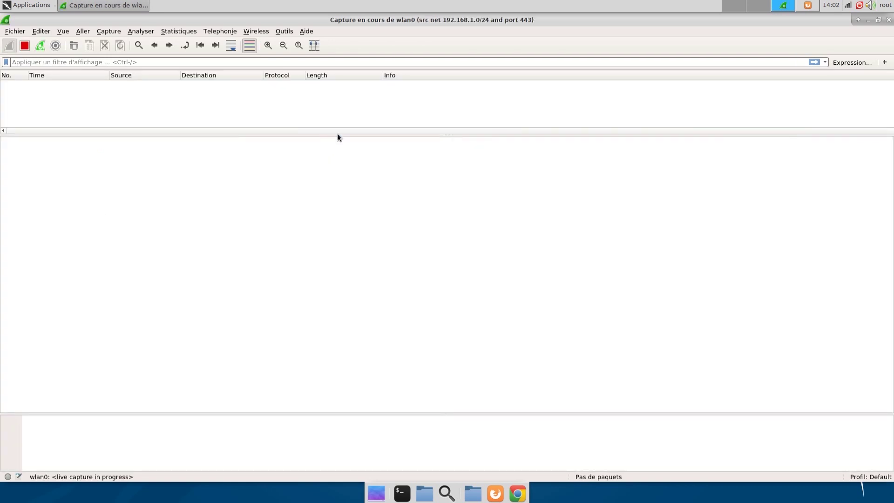
drag(341, 133, 341, 211)
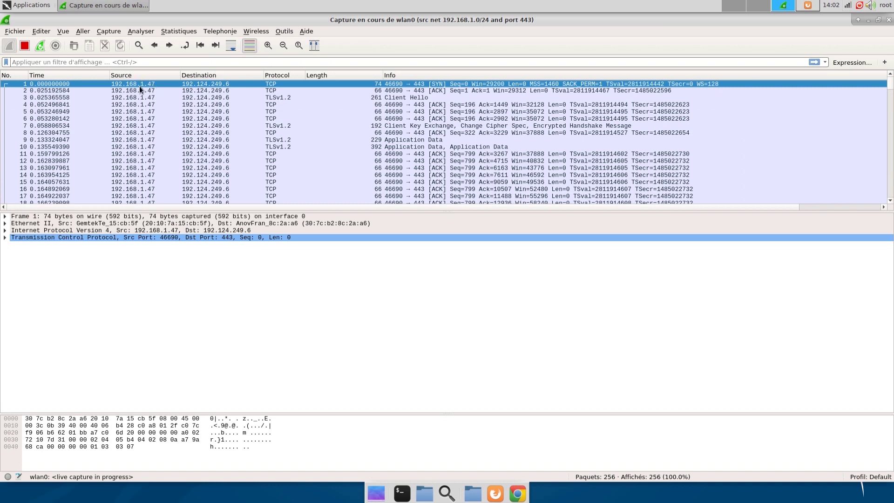
Step through the first captured packets and examine their source addresses
key(Down)
key(Down)
key(Down)
key(Down)
key(Down)
key(Down)
key(Down)
key(Down)
key(Down)
key(Down)
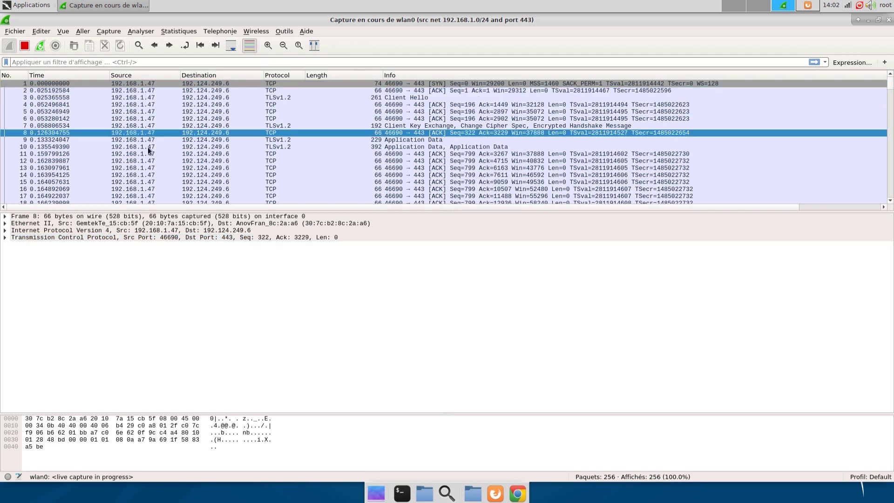
mouse_move(134, 112)
mouse_down()
mouse_move(137, 84)
mouse_move(145, 181)
mouse_move(139, 98)
mouse_up()
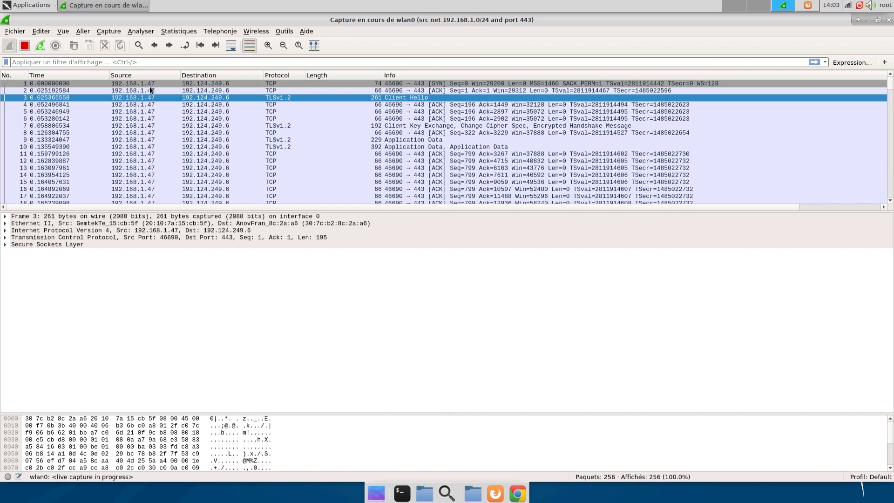
Examine the TCP ports in the details of several captured packets and look further down the packet list
click(229, 237)
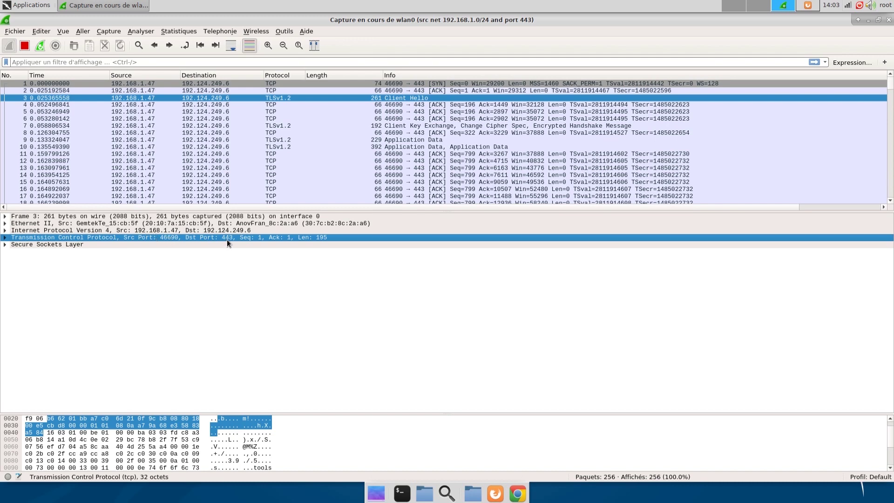
click(200, 157)
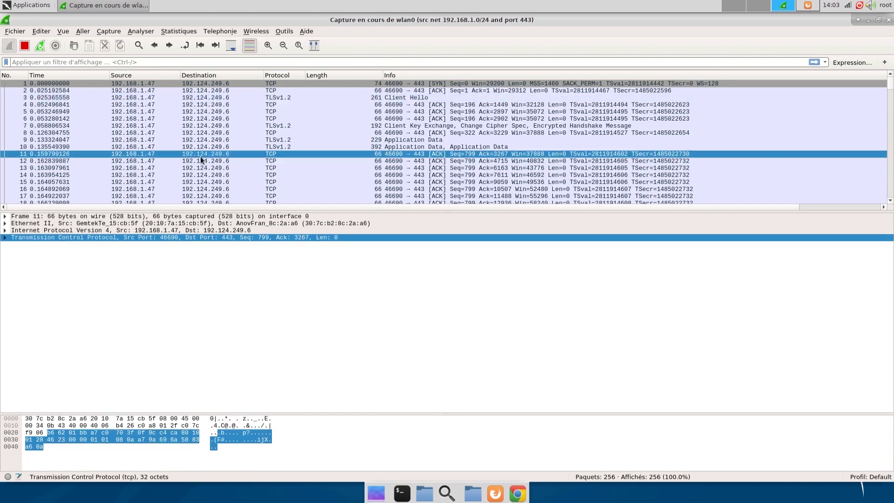
click(206, 175)
scroll(206, 175, down, 20)
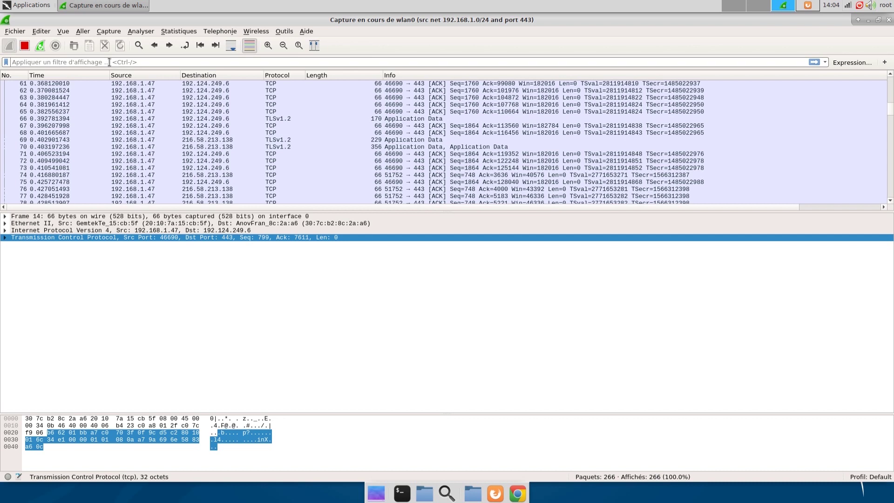
Open the display filter expression builder and examine several protocol entries in the field name list
click(850, 62)
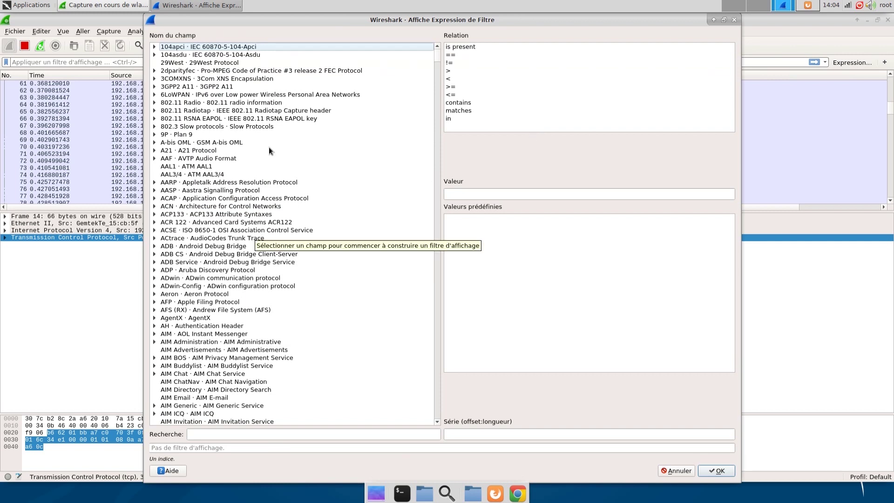
click(257, 70)
click(253, 110)
click(258, 185)
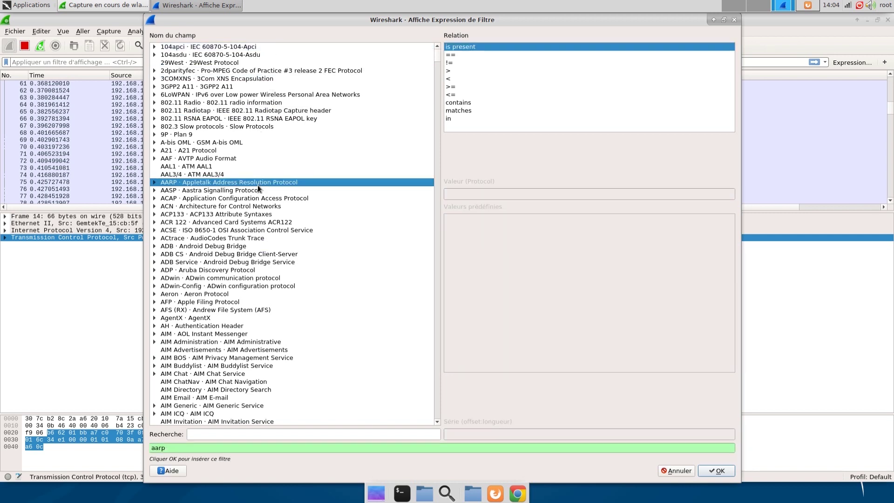
click(254, 279)
click(230, 334)
click(205, 167)
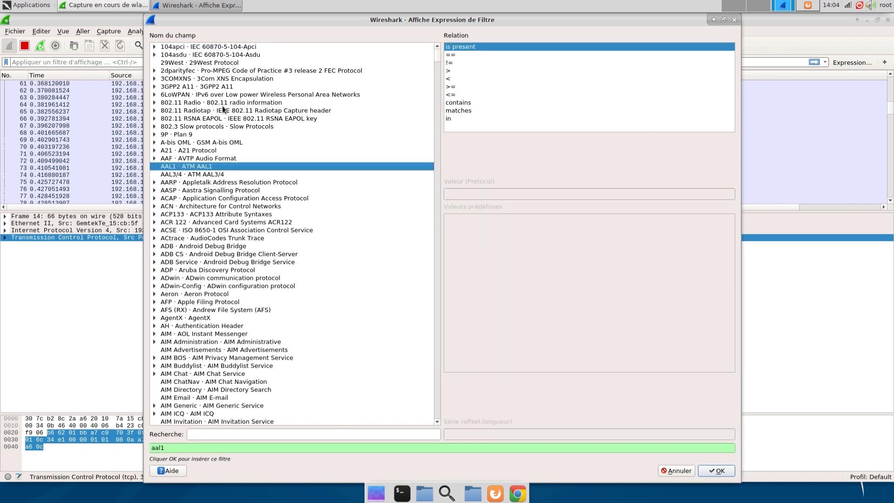
click(219, 110)
click(219, 158)
Try building a comparison on the ADB (Android Debug Bridge) protocol with the >= relation
click(245, 246)
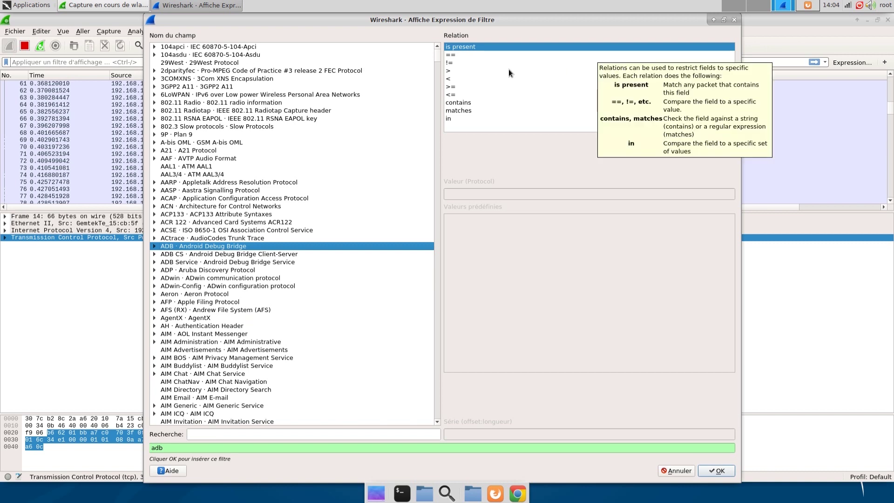
click(494, 62)
click(466, 88)
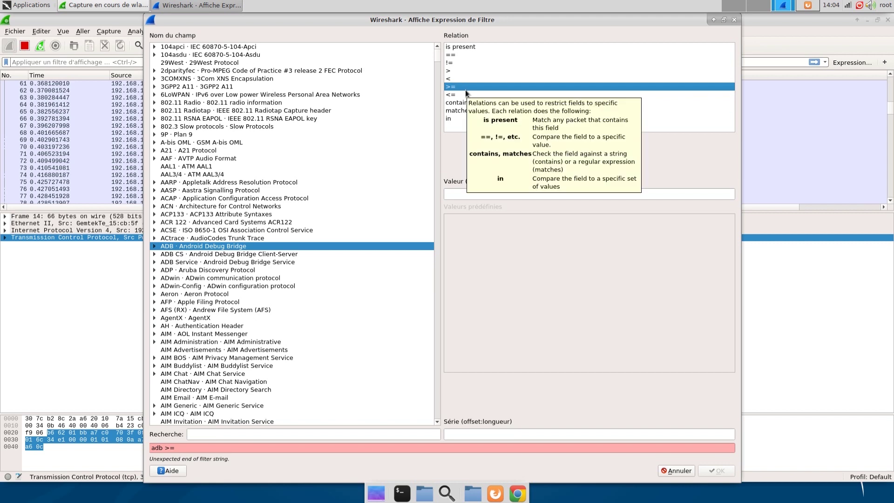
click(480, 193)
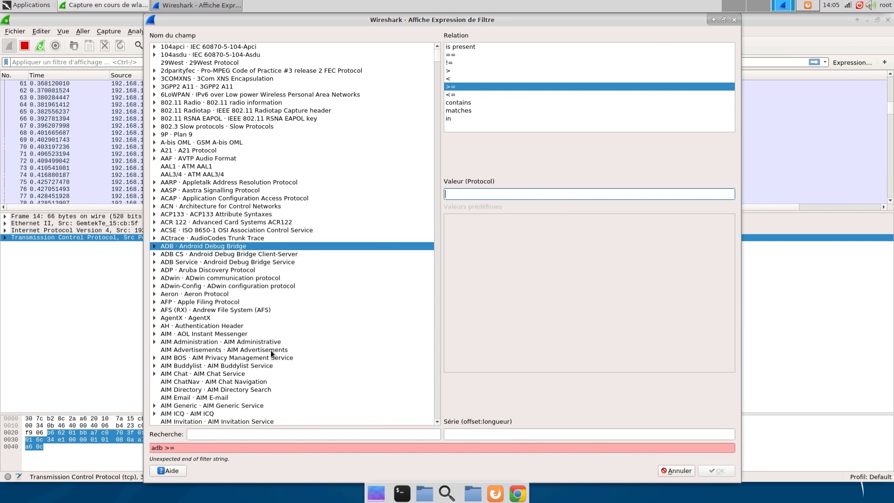
Search the field names for "http" and select HTTP · Hypertext Transfer Protocol as the filter
click(246, 433)
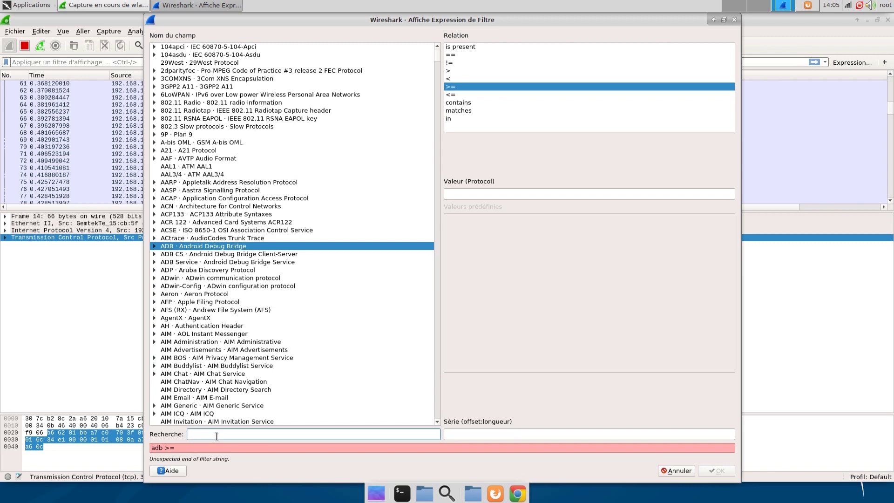
text(http)
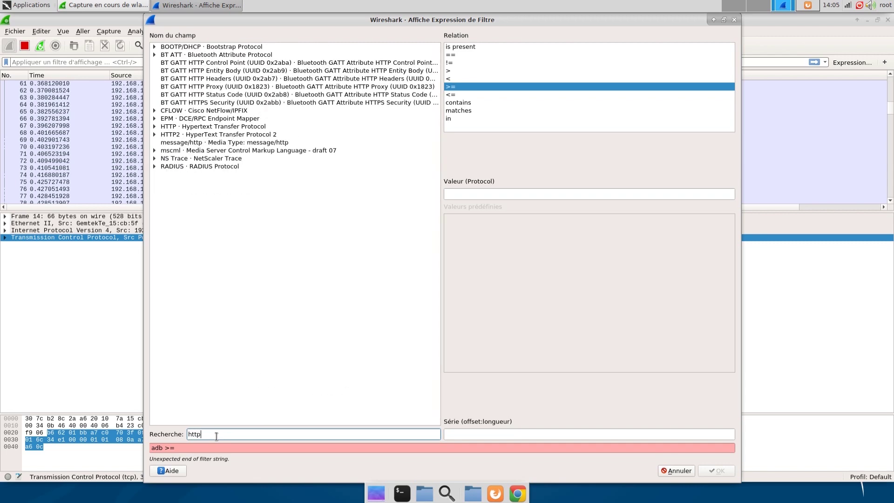
click(234, 126)
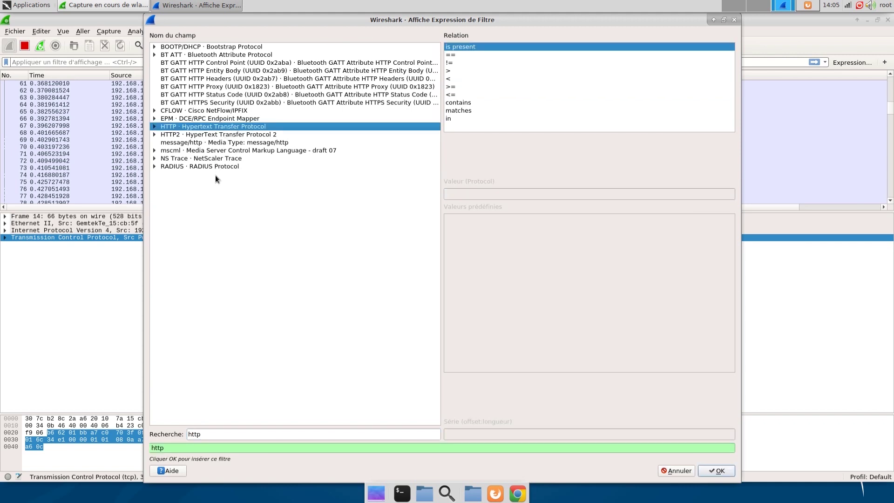
click(217, 119)
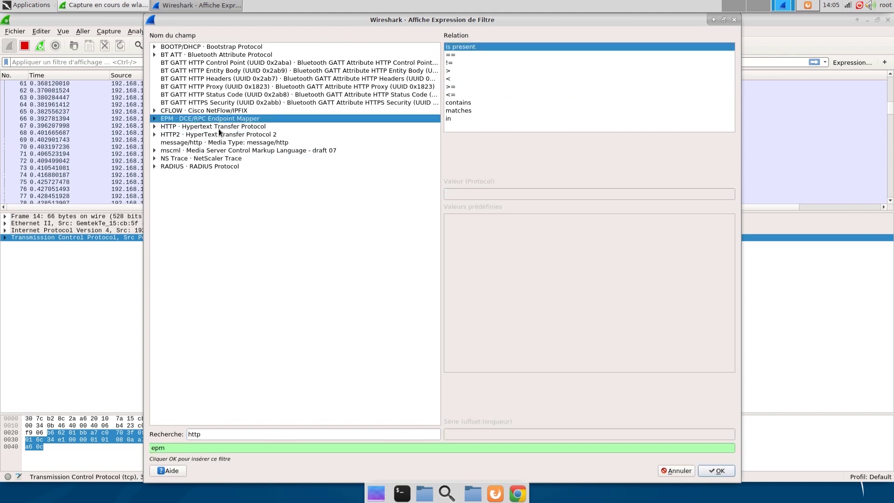
click(219, 128)
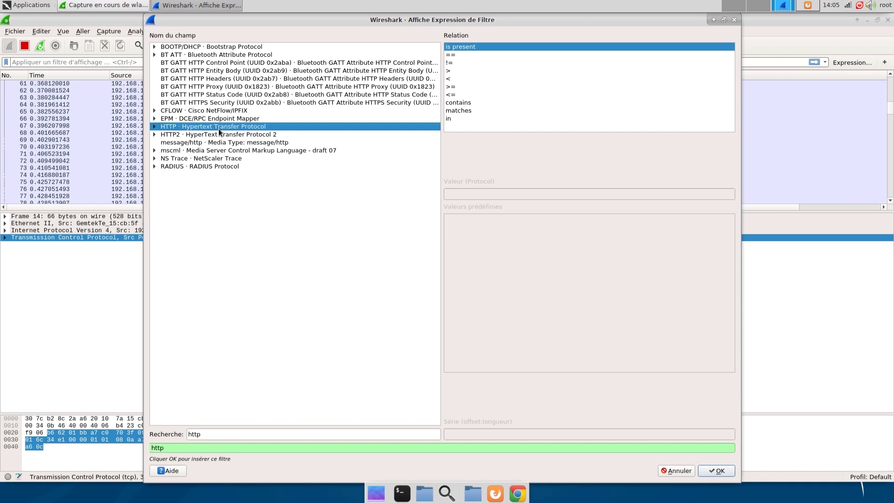
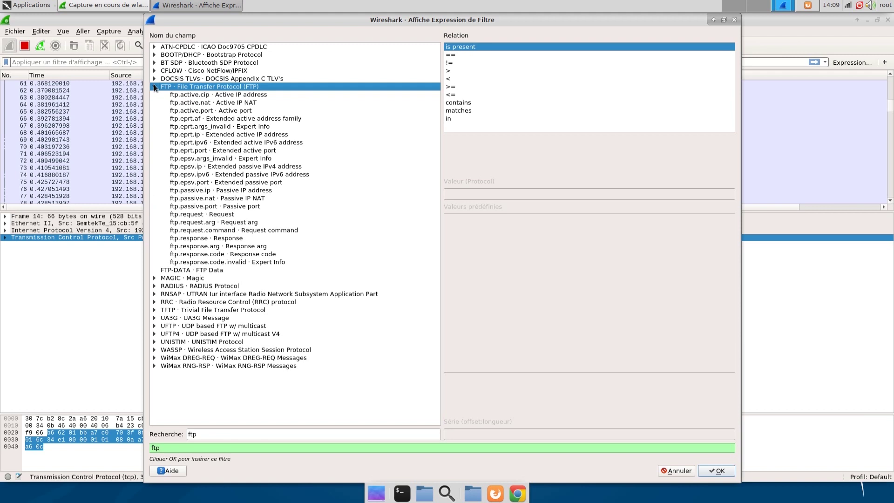
Build the display filter "ftp.passive.ip == 192.168.1.0/24" from the FTP passive IP address field and insert it
click(212, 190)
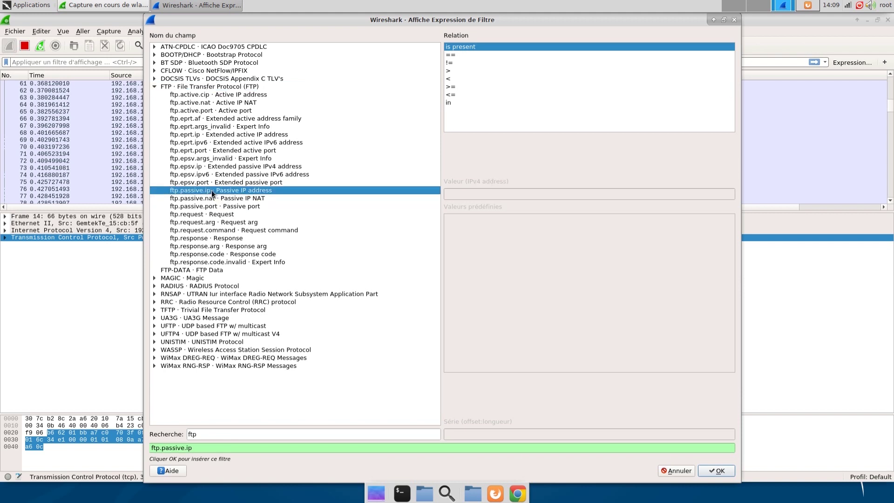
click(454, 54)
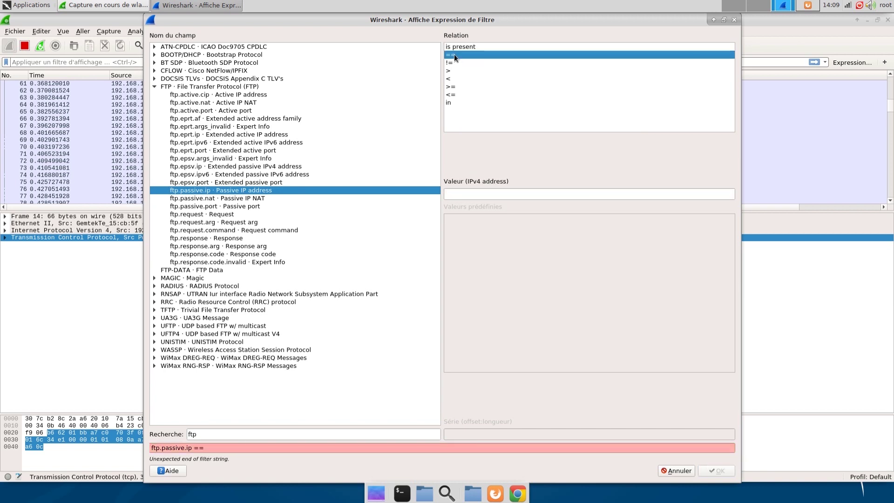
click(460, 196)
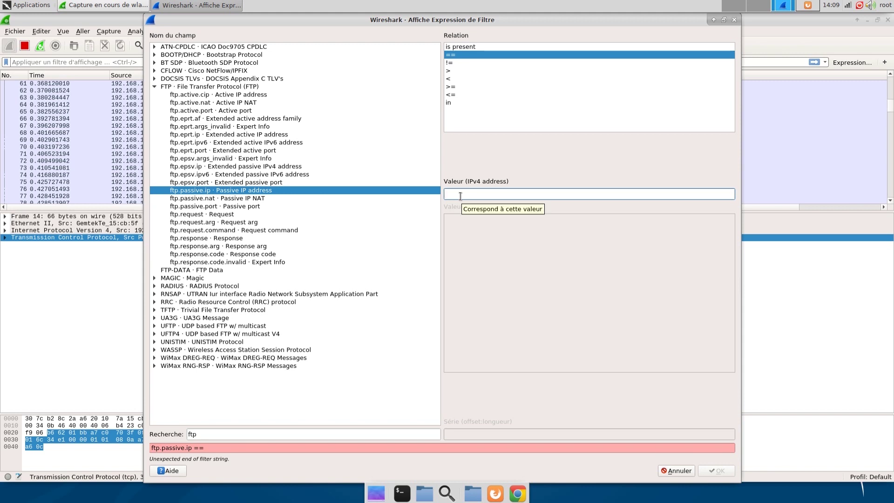
text(192.168.1.)
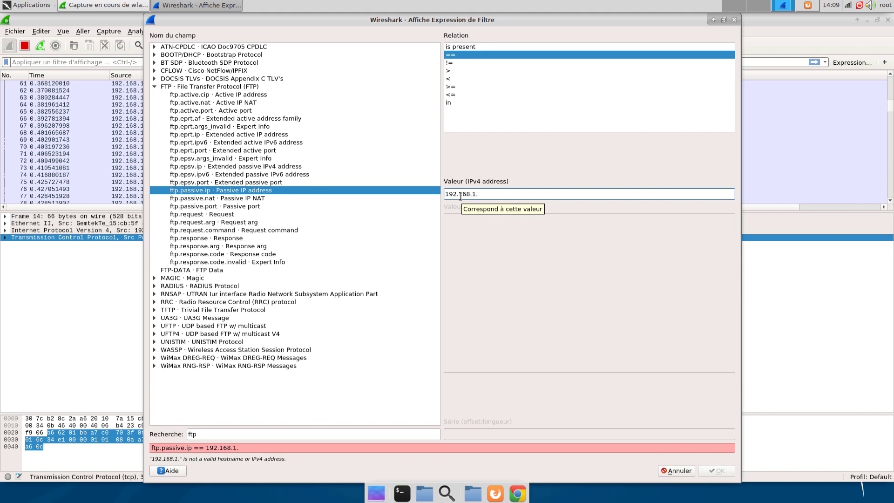
text(0/24)
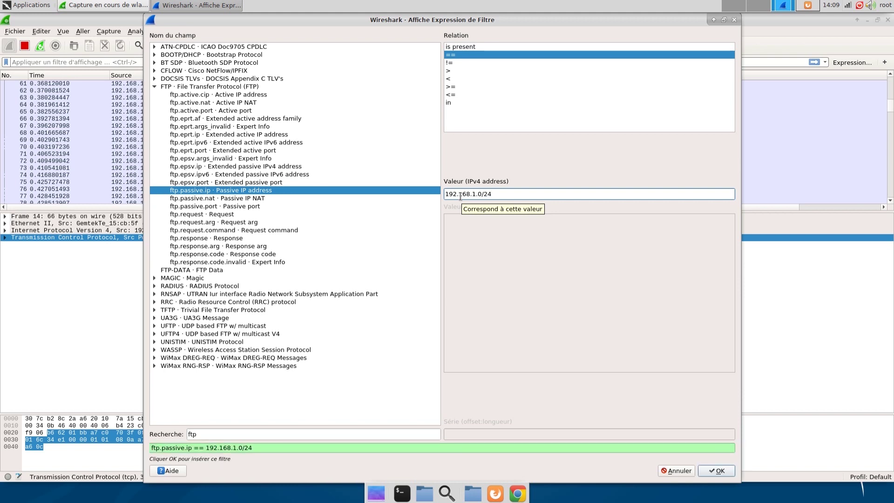
click(289, 448)
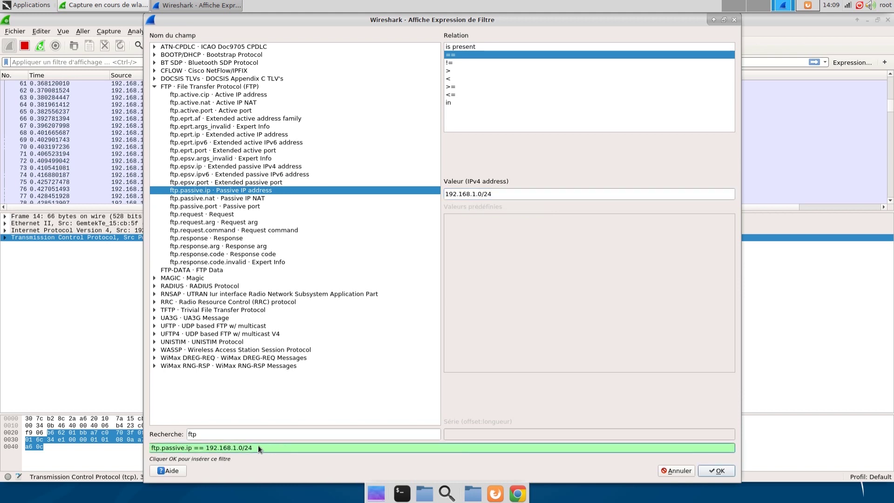
triple_click(224, 447)
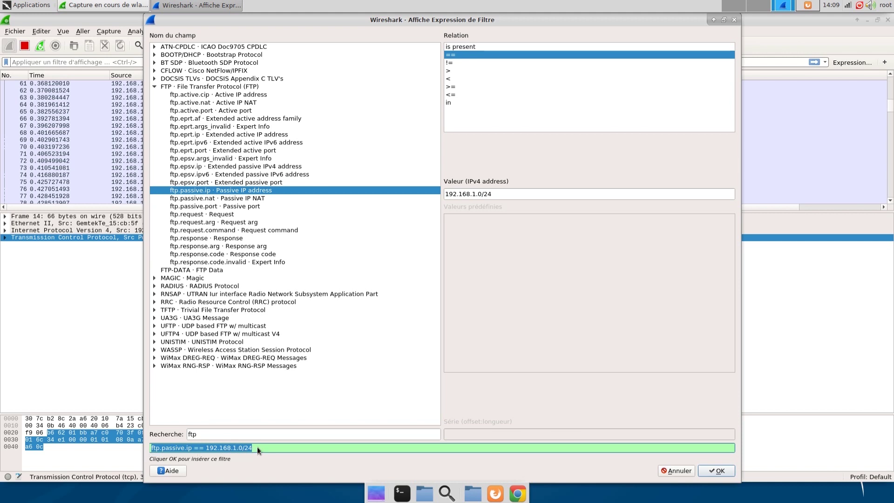
click(725, 470)
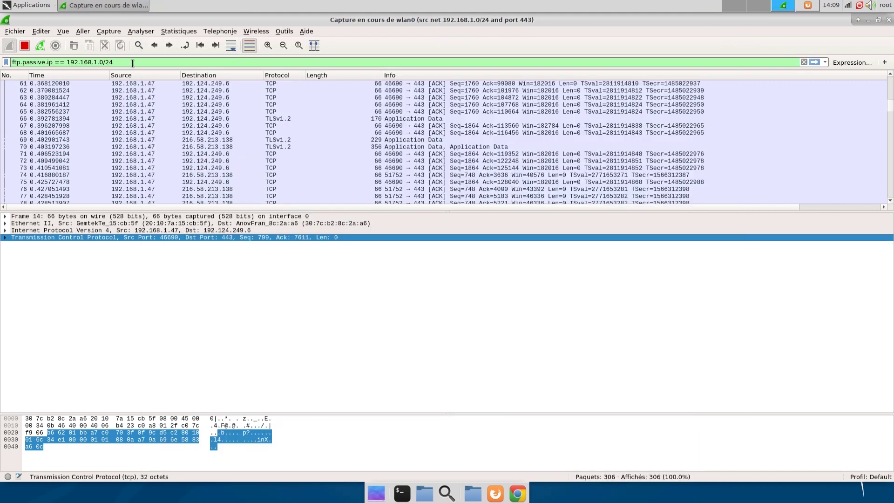
Apply the inserted FTP passive IP filter to the captured packets
drag(131, 63, 24, 56)
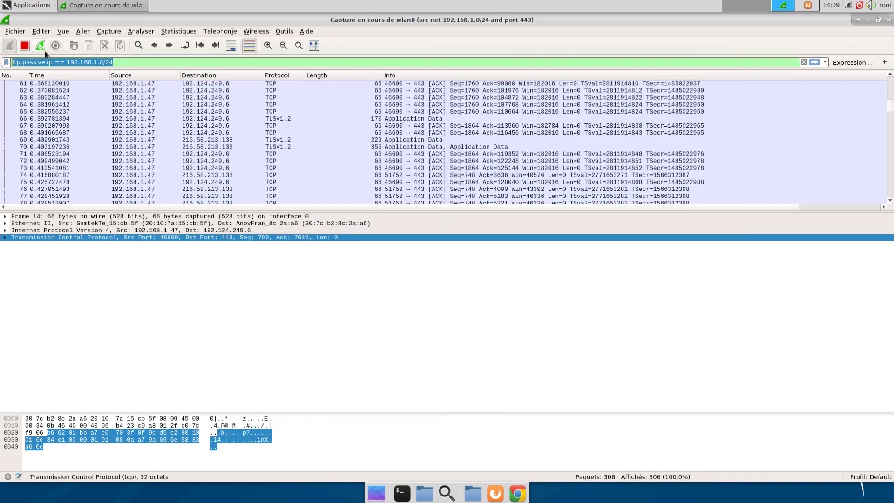
click(123, 62)
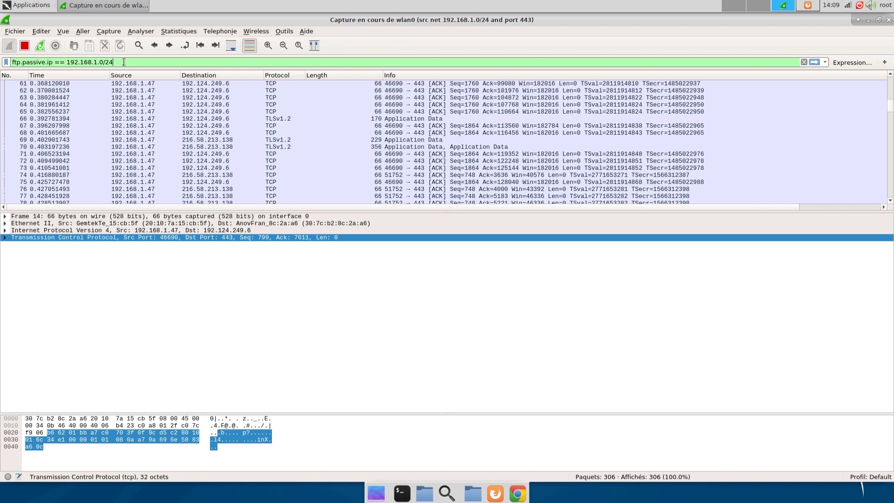
key(Return)
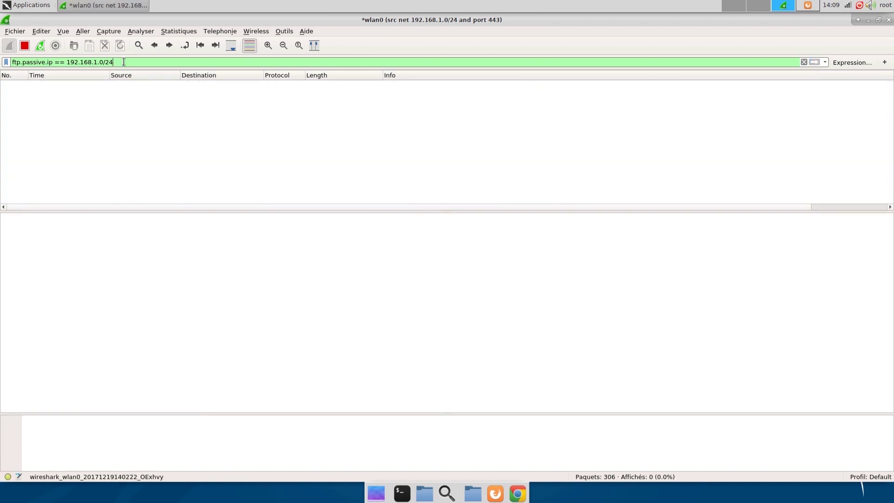
Replace the display filter with "ip.addr==192.168.1.47" and apply it to the capture
triple_click(123, 62)
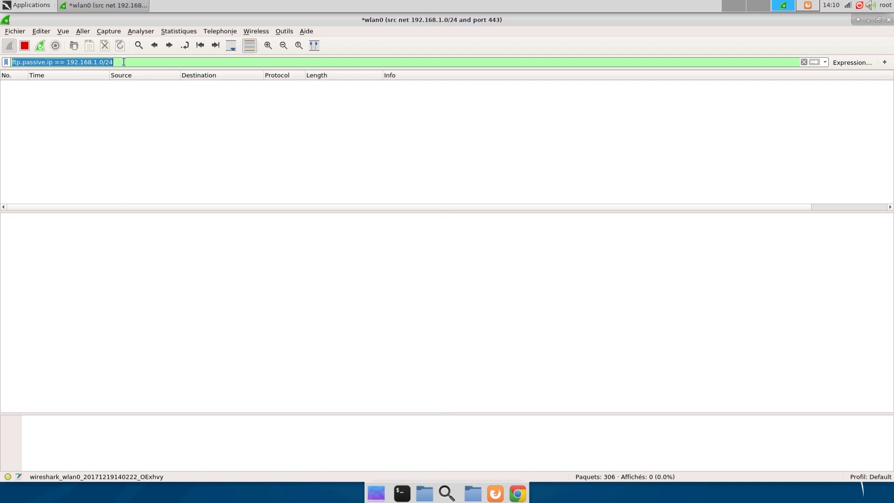
key(BackSpace)
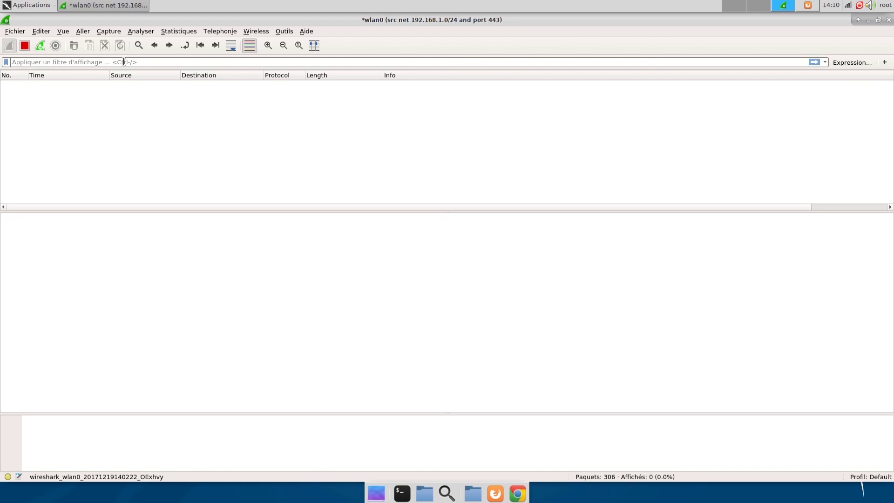
text(ip)
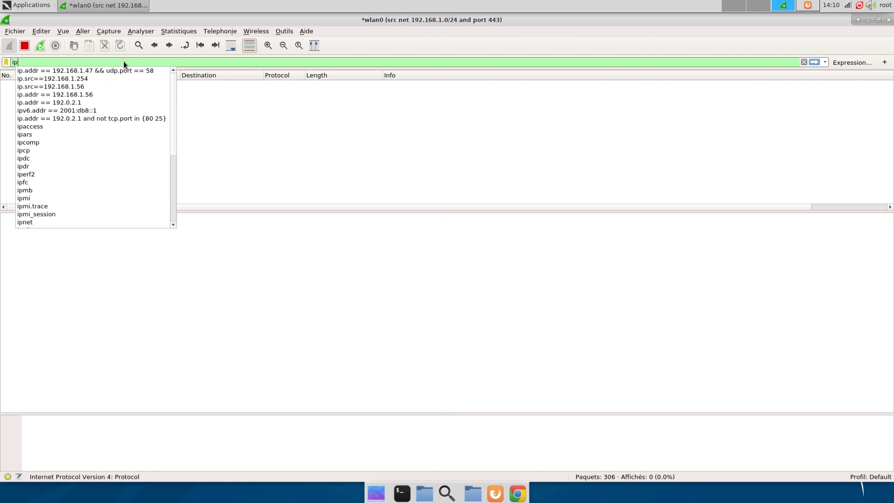
text(.ad)
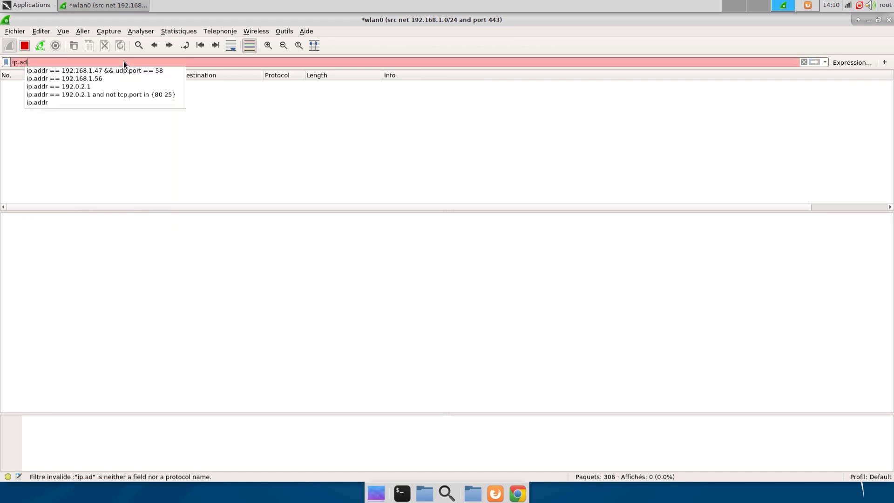
text(dr==)
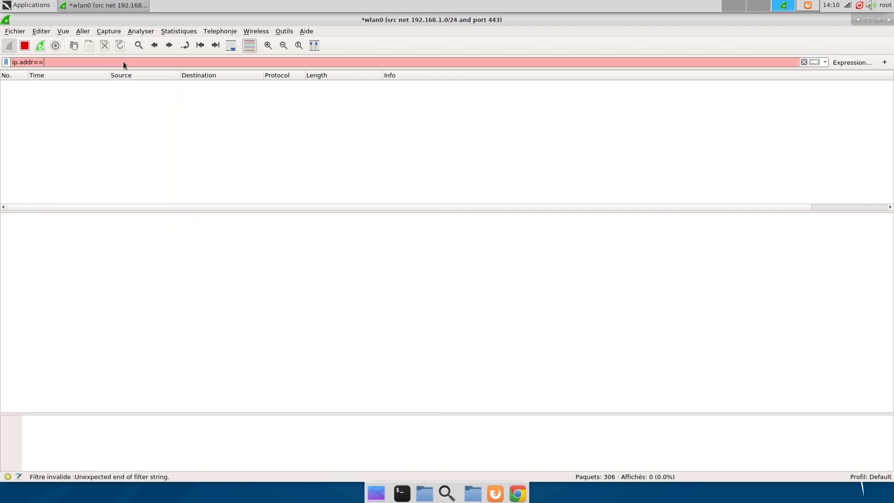
text(1952)
key(BackSpace)
key(BackSpace)
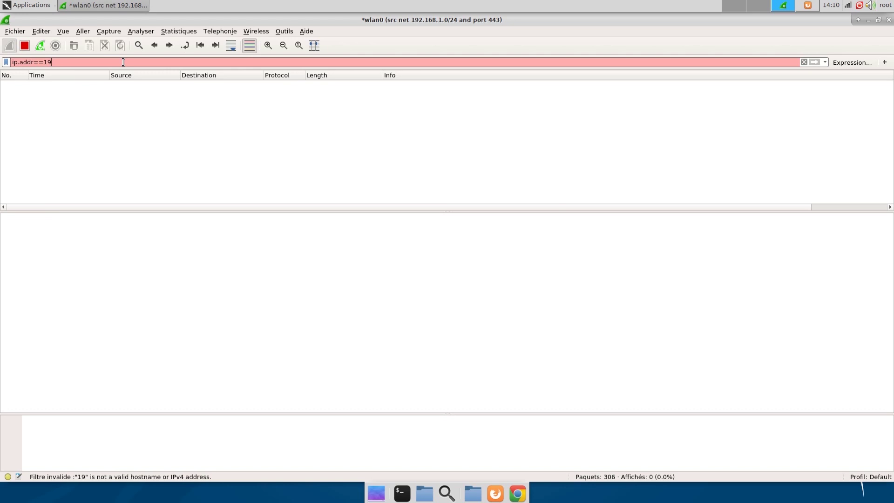
text(2.168.1.47)
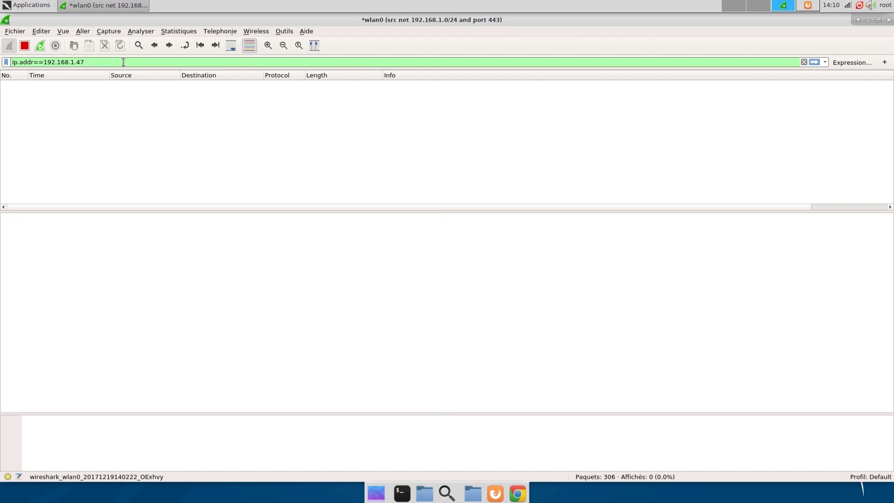
key(Return)
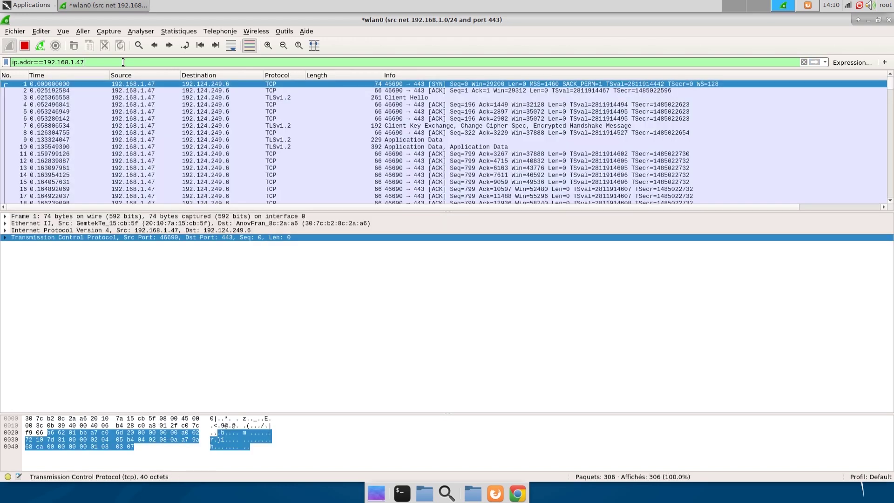
Examine the source and destination addresses of several filtered packets against the address in the display filter
click(126, 112)
click(127, 129)
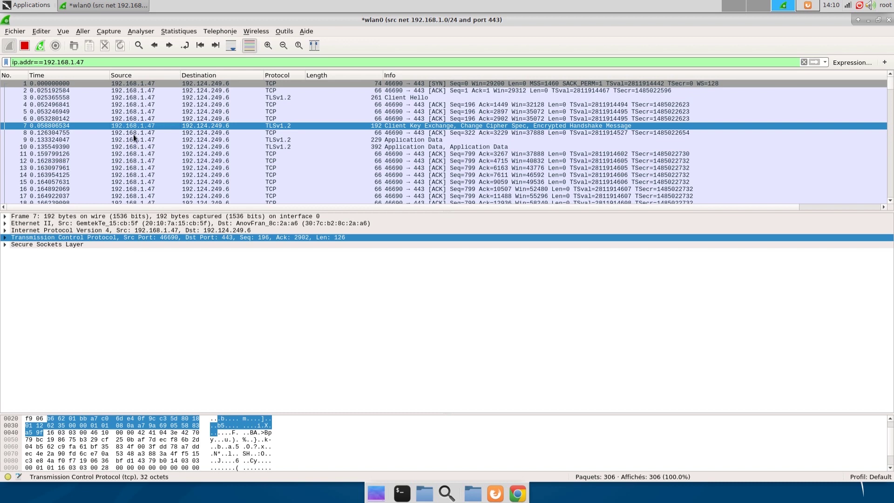
drag(90, 62, 43, 62)
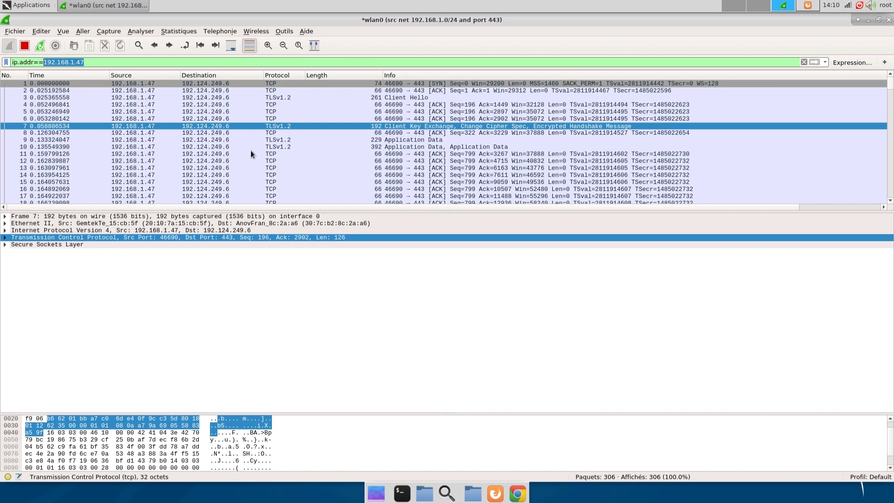
click(120, 61)
click(233, 90)
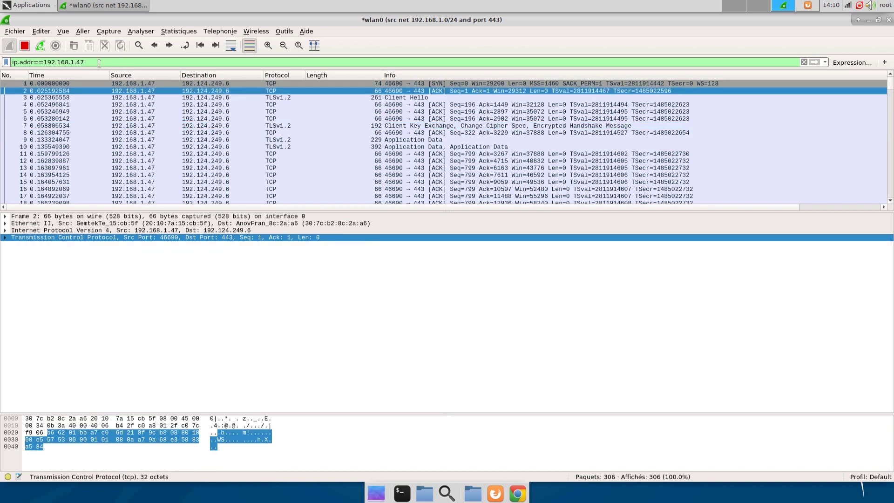
Extend the display filter to "ip.addr==192.168.1.47 && ip.dst_host != 192.124.249.6" and apply it to the capture
click(99, 64)
text(&&)
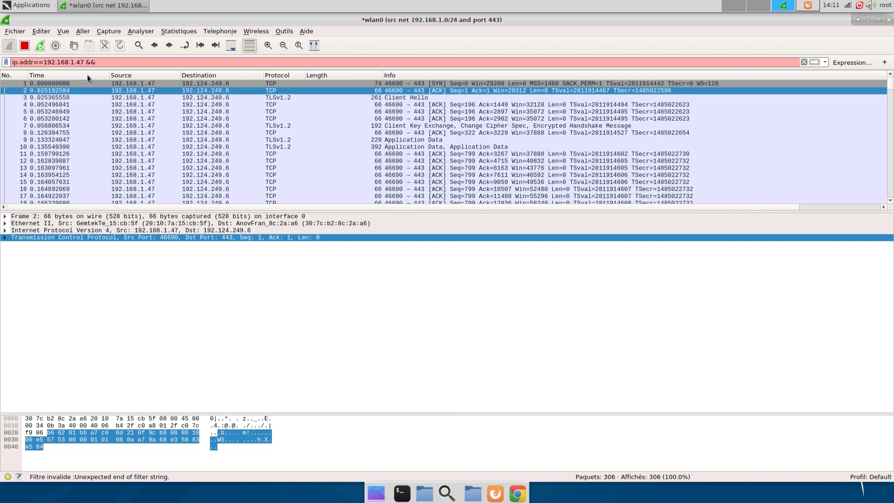
click(129, 65)
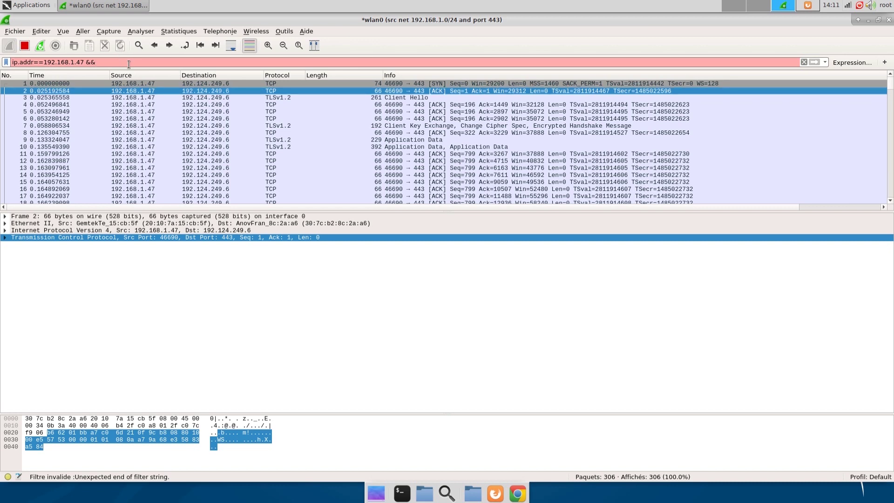
text(ip.ds)
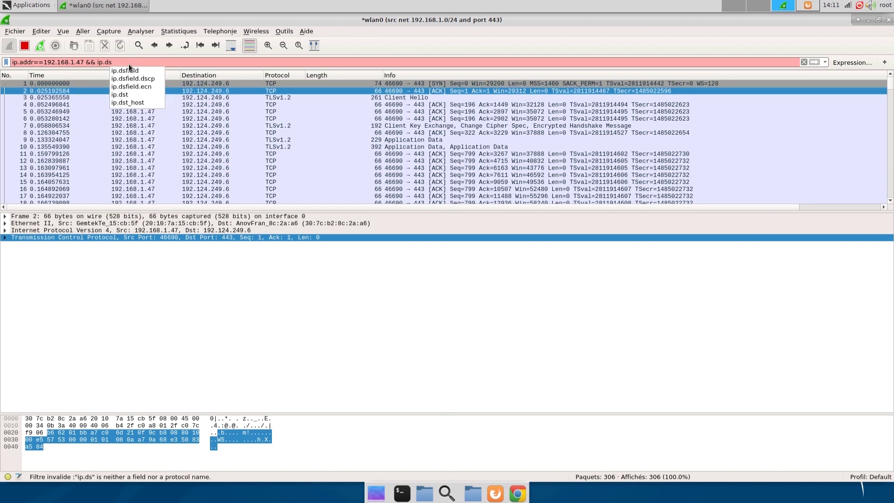
text(t)
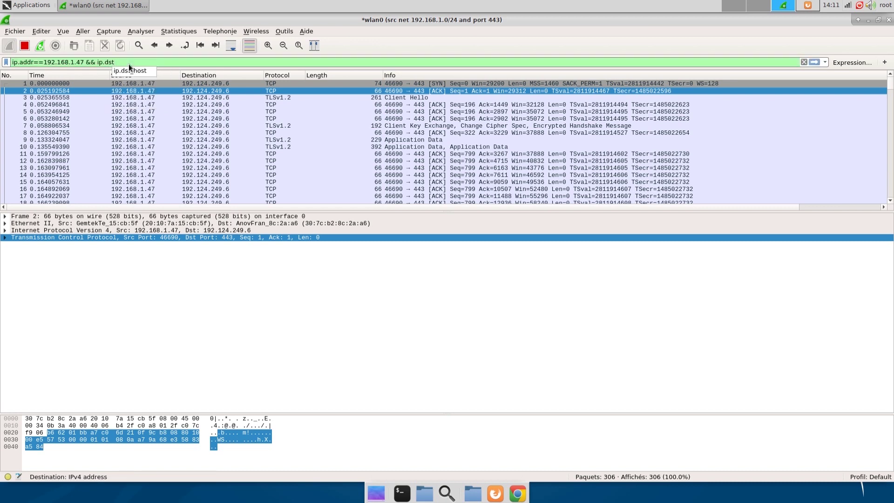
click(144, 72)
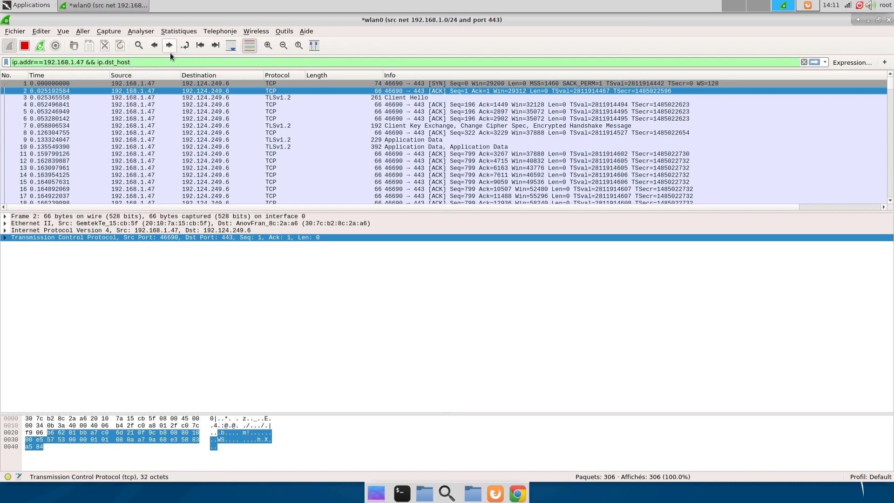
text(!=)
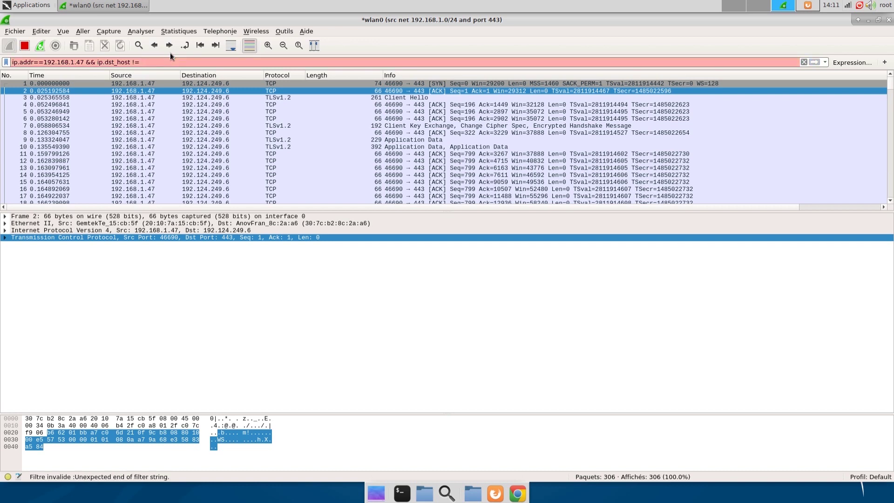
text( 192.124.249.6)
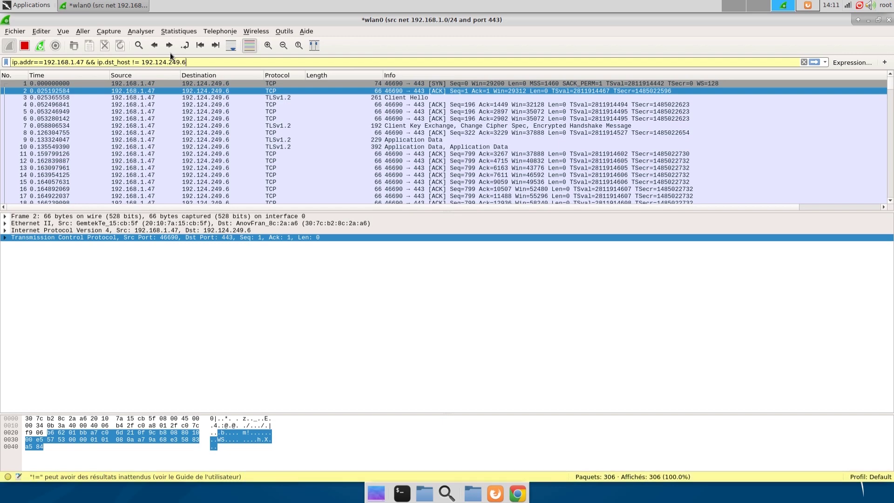
key(Return)
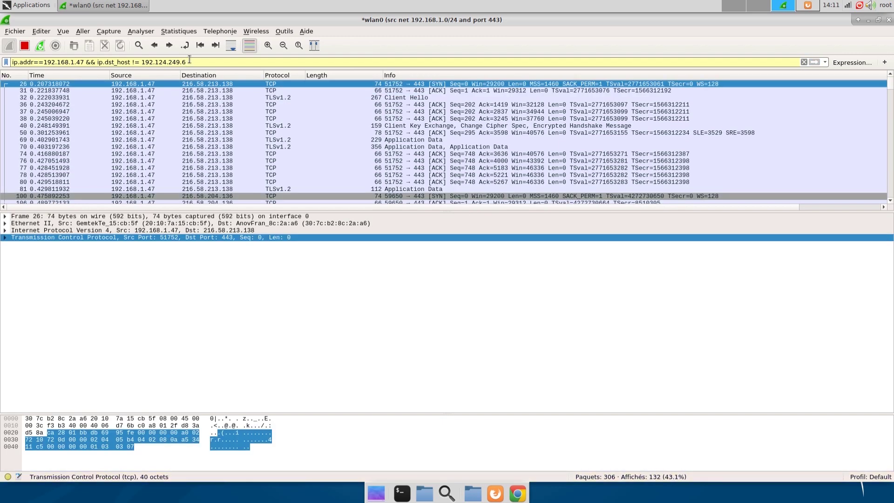
Examine the destination addresses of the filtered packets against the excluded host 192.124.249.6 in the display filter
scroll(252, 106, down, 3)
scroll(252, 106, up, 3)
scroll(253, 106, down, 4)
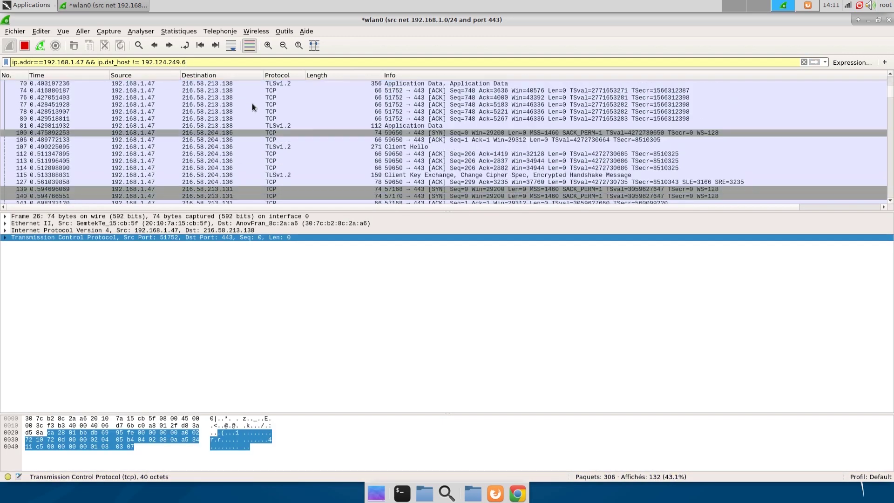
scroll(252, 106, up, 4)
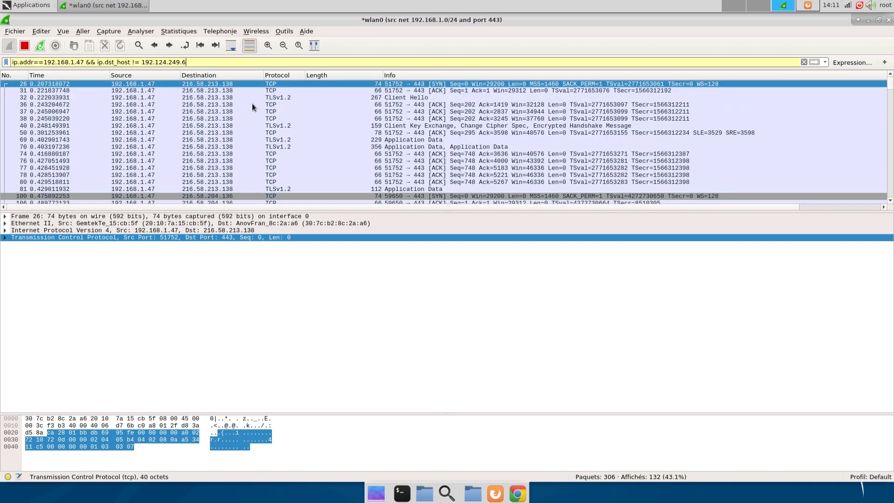
click(252, 107)
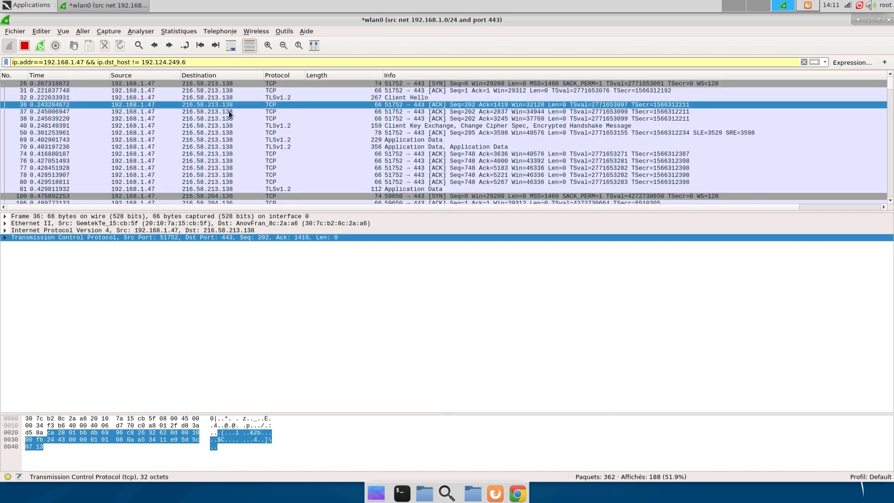
click(213, 63)
drag(187, 62, 140, 61)
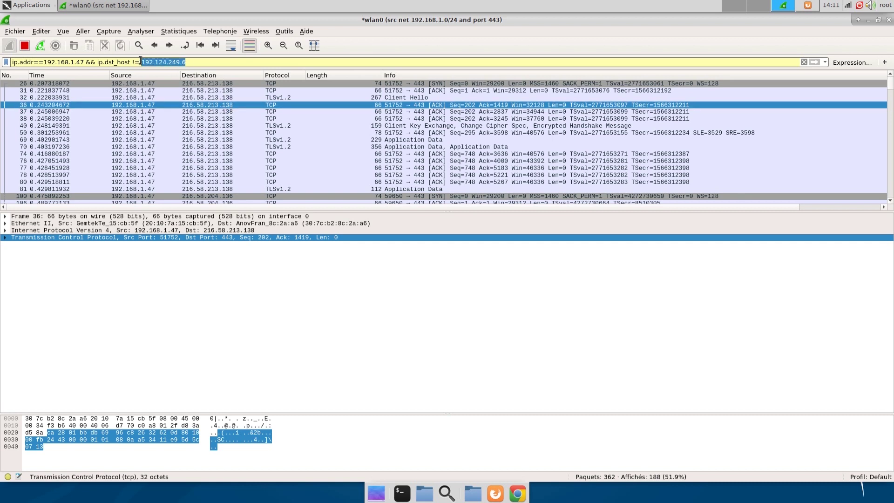
Delete the whole combined display filter expression
triple_click(197, 62)
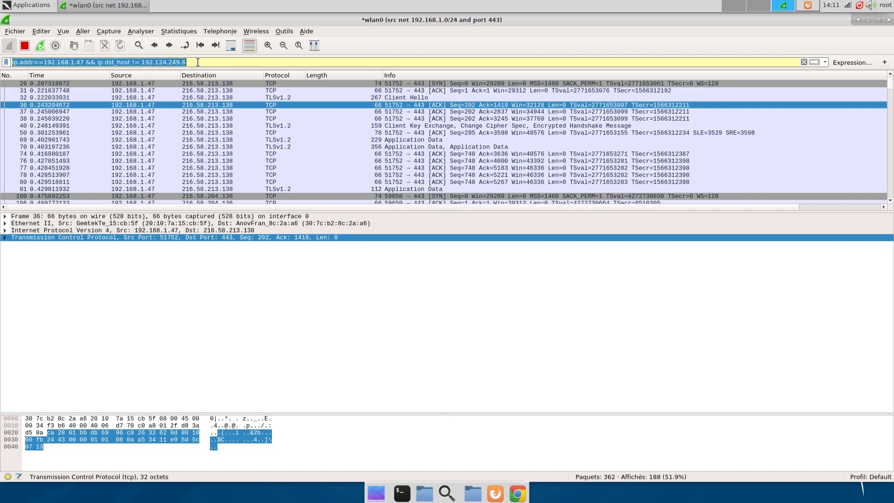
double_click(198, 62)
key(BackSpace)
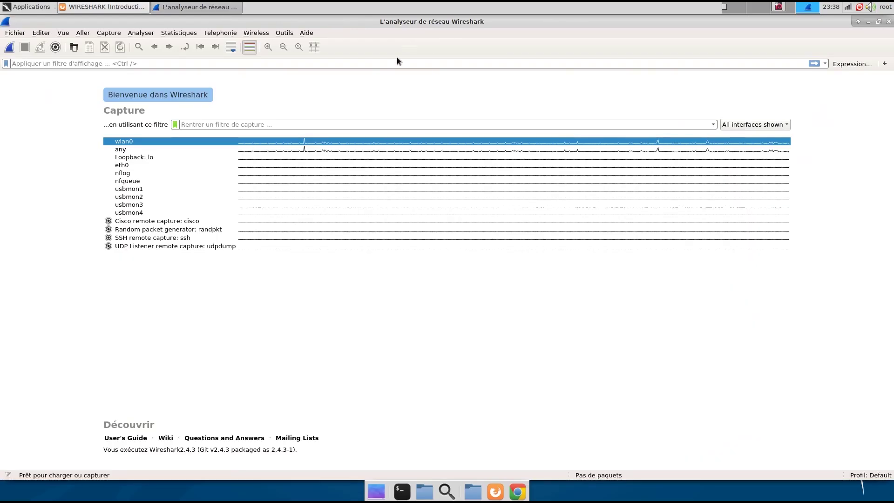
Start a live capture on wlan0 with the capture filter "udp"
click(284, 128)
text(udp)
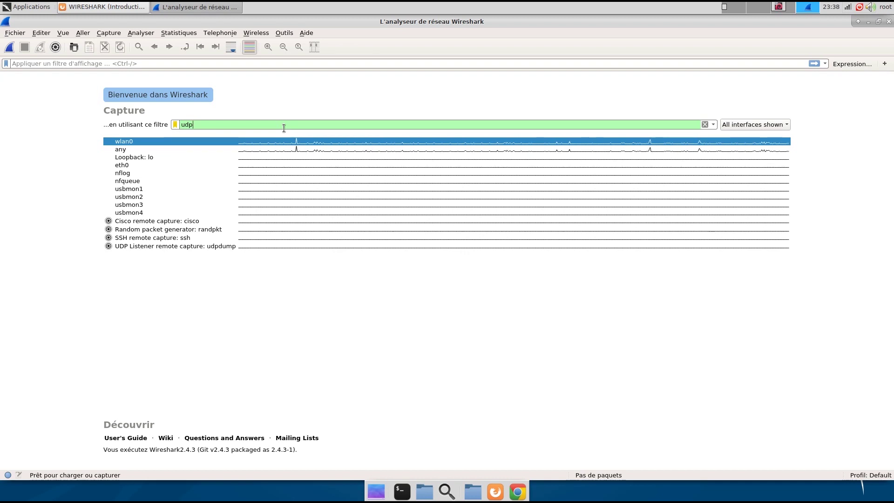
key(Return)
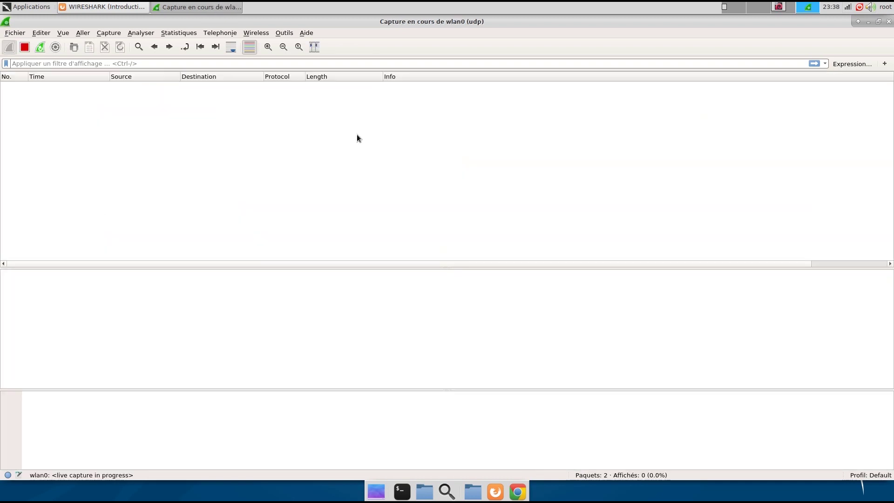
Switch to the Kali virtual machine, maximize its window and enter echo -en 'Bonjour, ceci est un message envoyer dans un paquet udp in the terminal
click(778, 7)
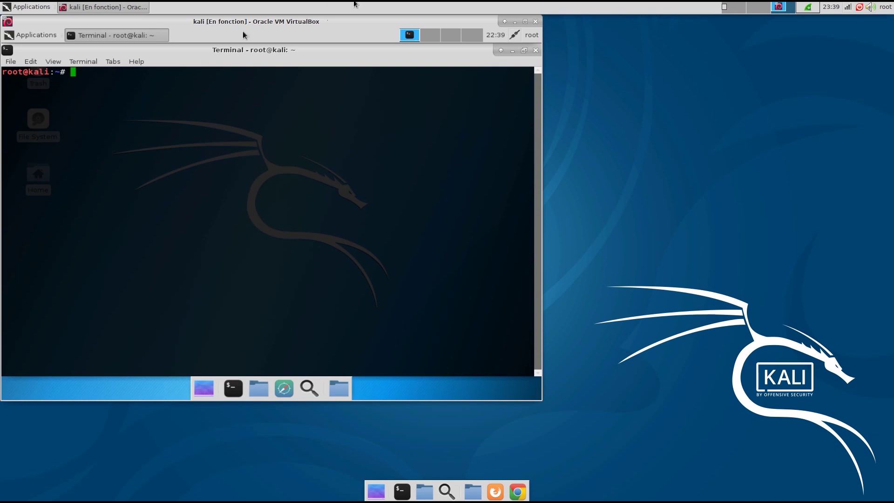
click(523, 23)
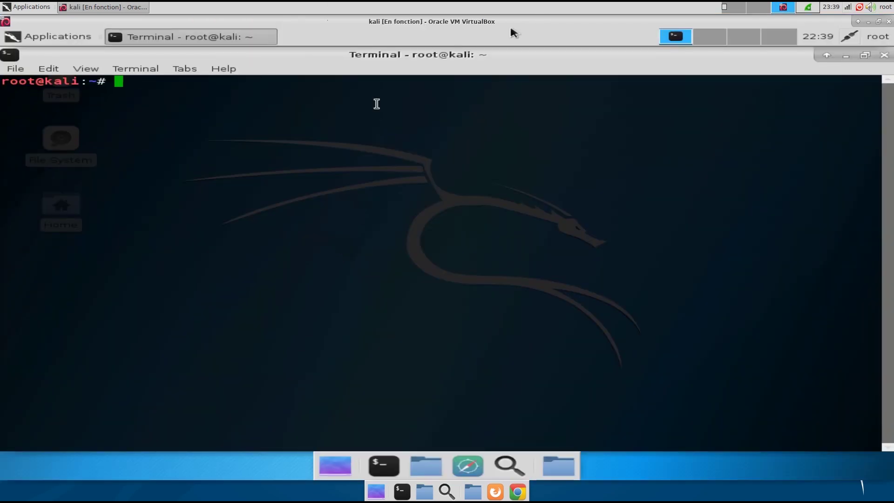
text(echo -en ' B)
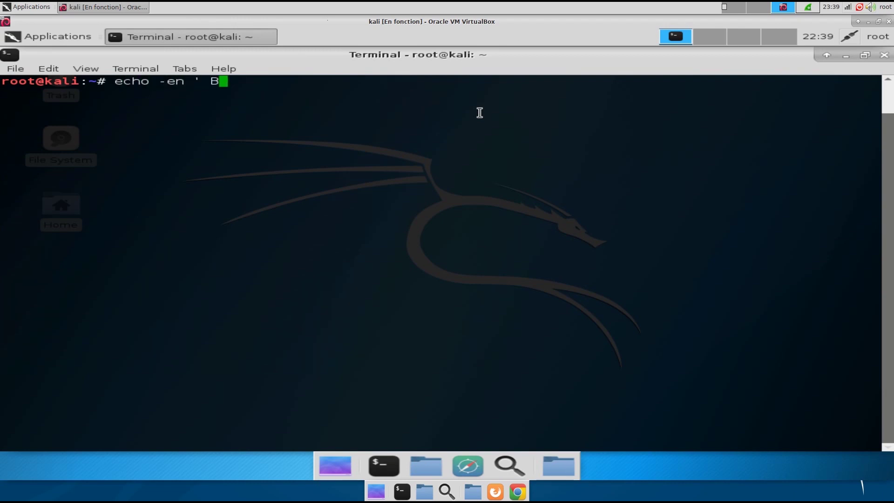
key(BackSpace)
text(Bonjo)
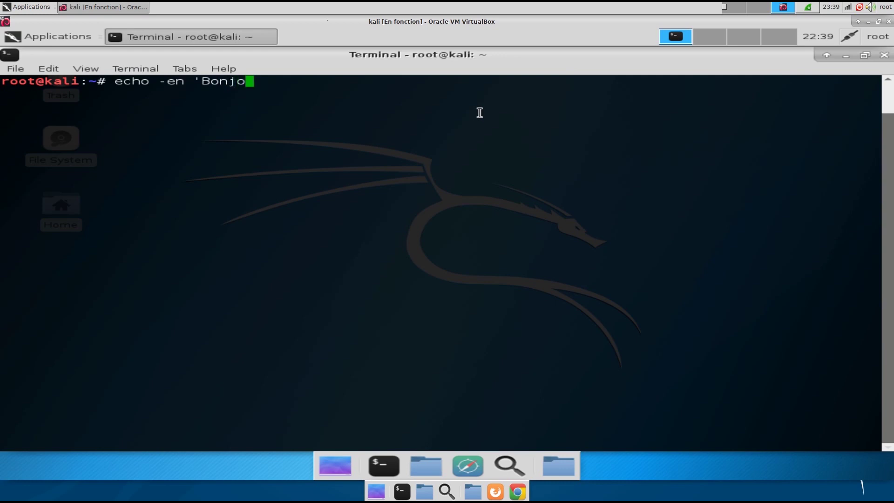
text(ur, ceci est un )
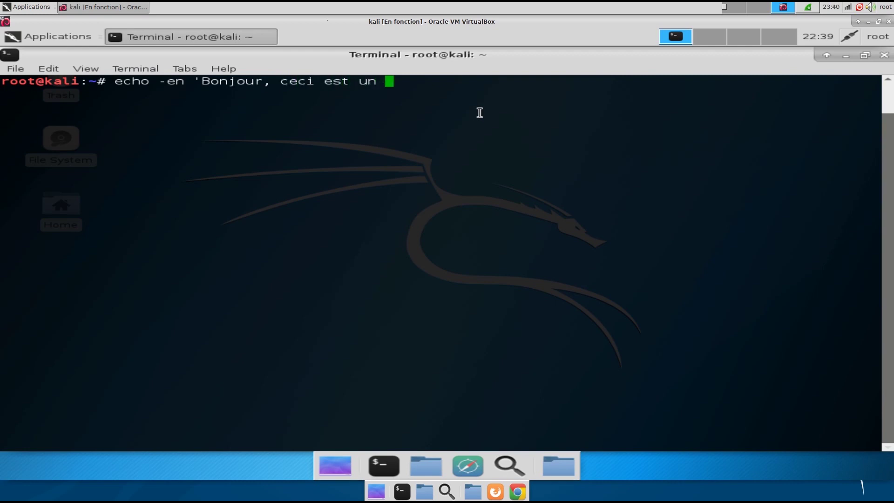
text(message envoye)
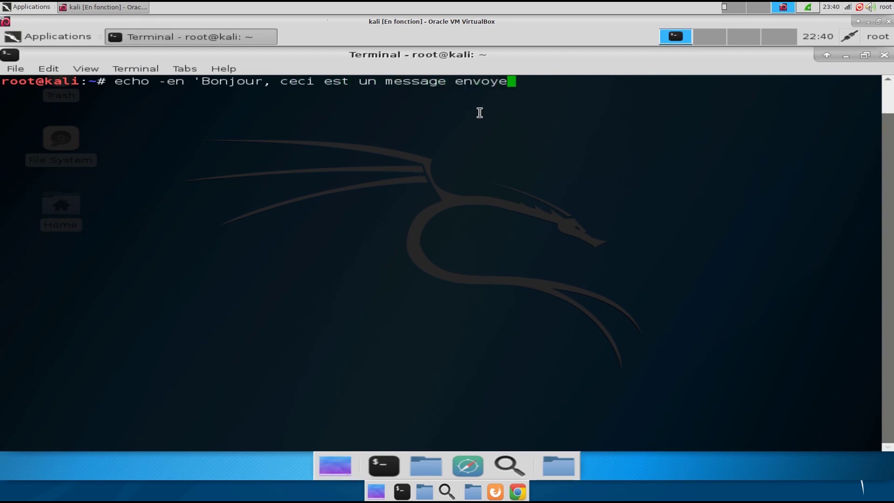
text(r dans un p)
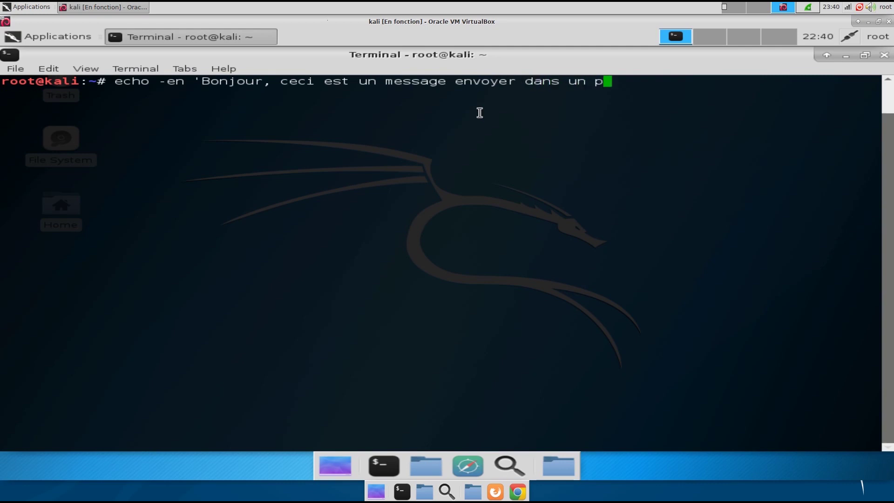
key(BackSpace)
text(paquet udp)
key(BackSpace)
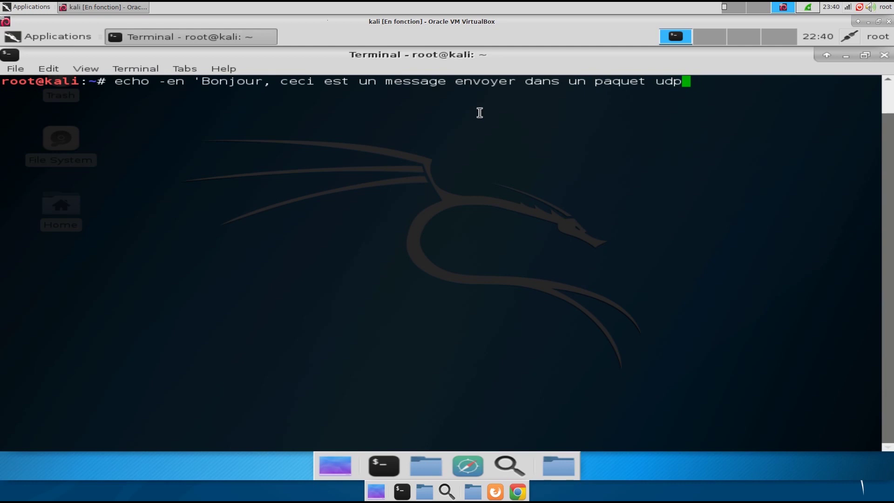
Close the message's quote, pipe it to "netcat -u 192.168.1.47 6060" and run the command
text(' | netcat )
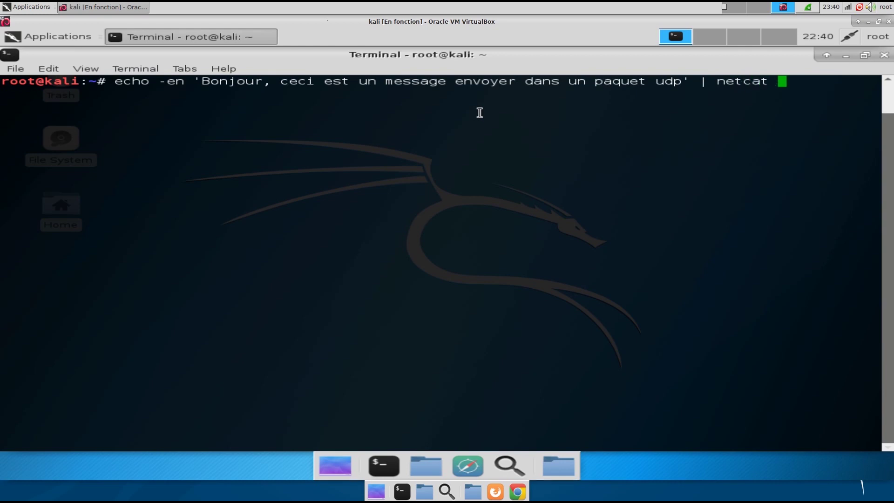
text(-u)
text(192.168.1.47)
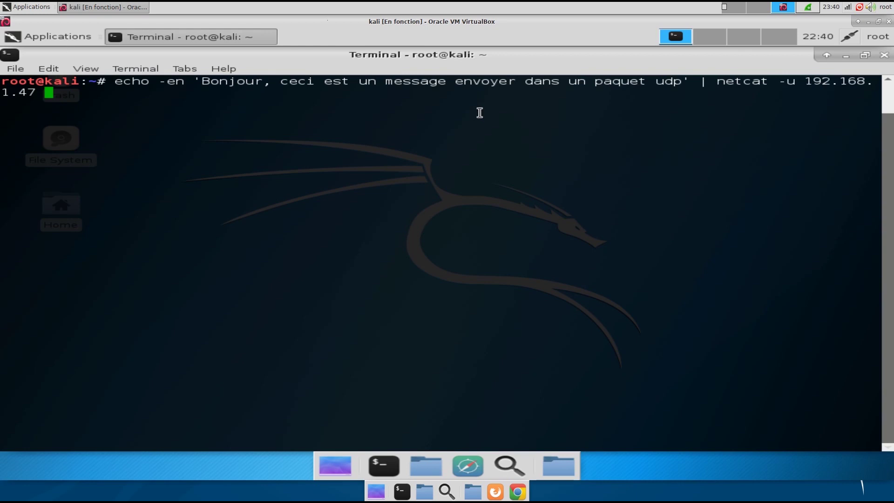
text(6060)
key(Return)
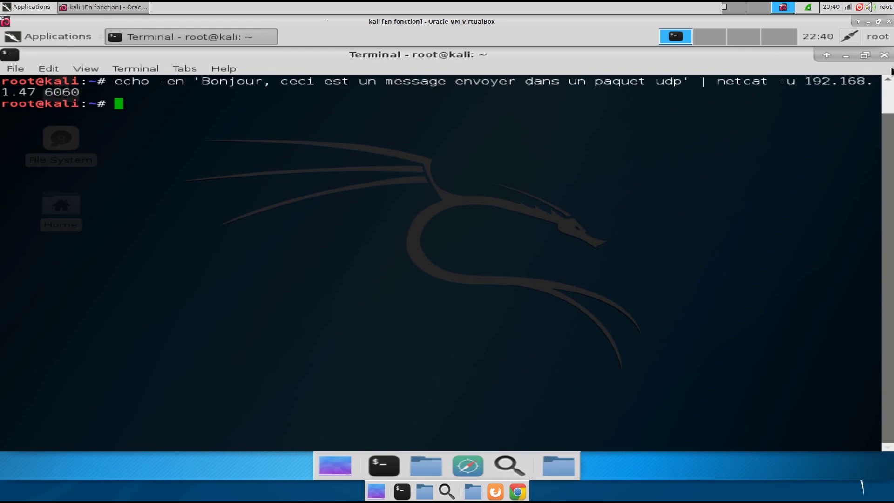
Close the Kali virtual machine by powering it off
click(890, 22)
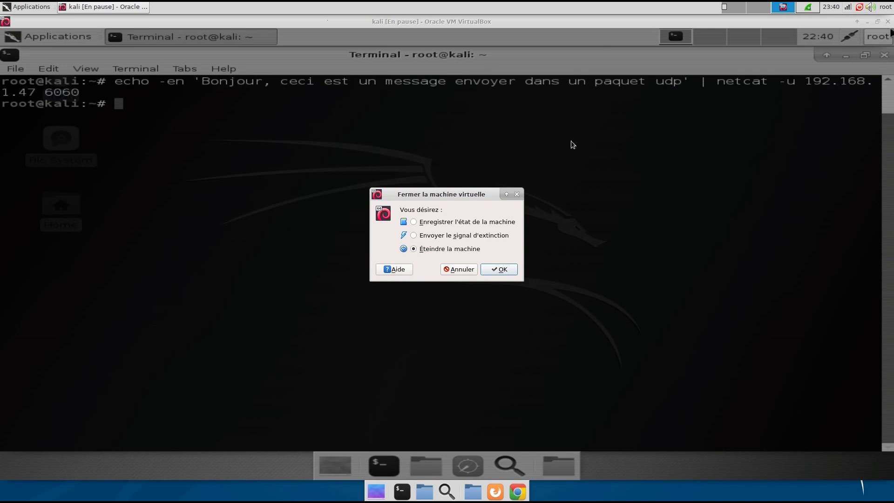
click(499, 272)
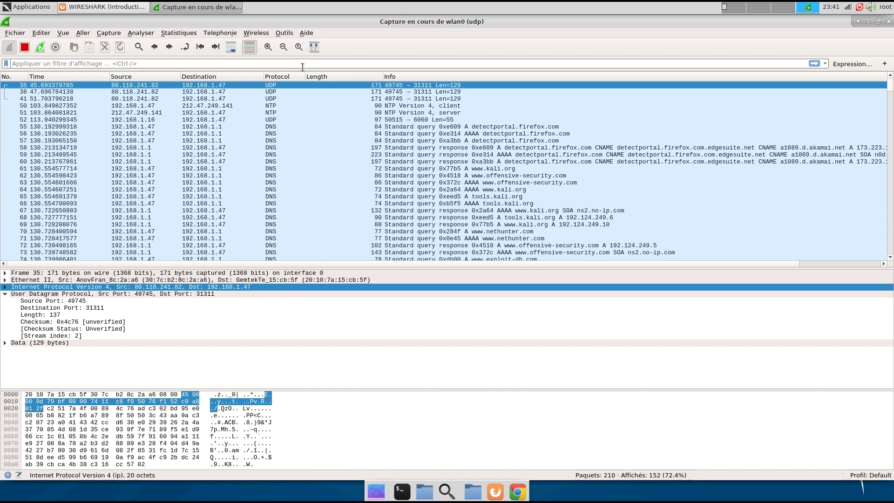
Apply the display filter "ip.addr==192.168.1.47 && udp.port==6060" to the running capture
click(303, 64)
text(ip)
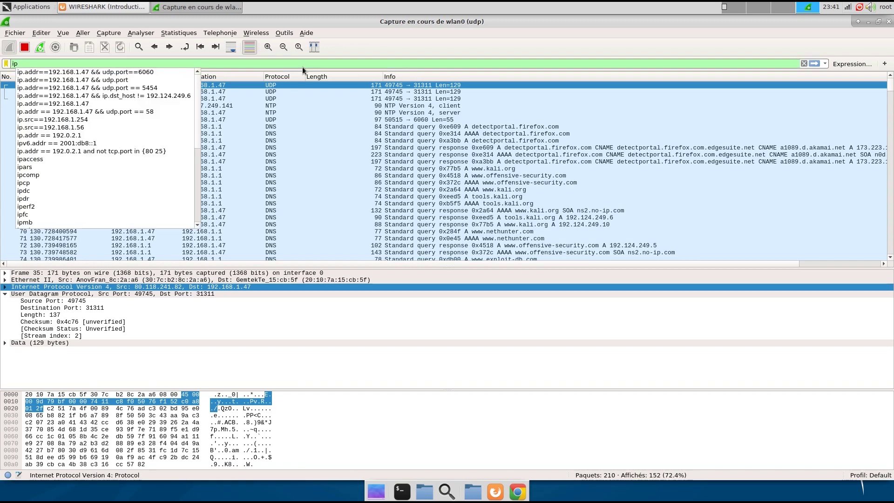
text(.addr)
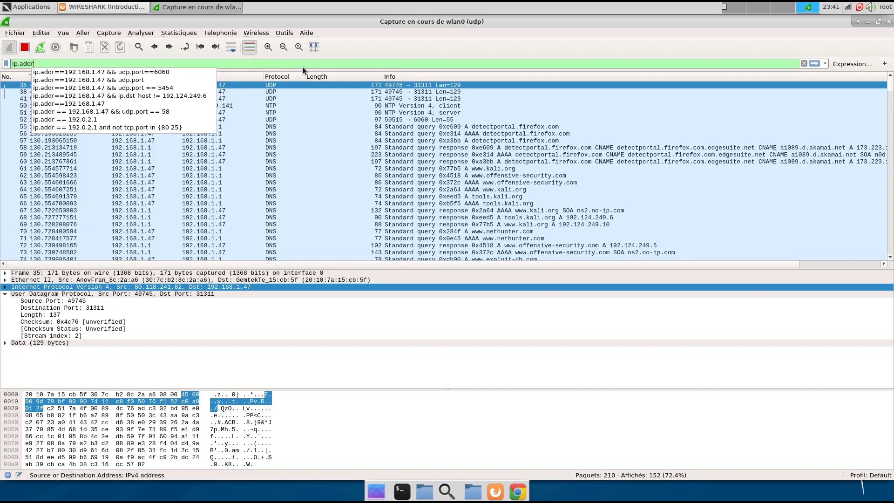
text(==)
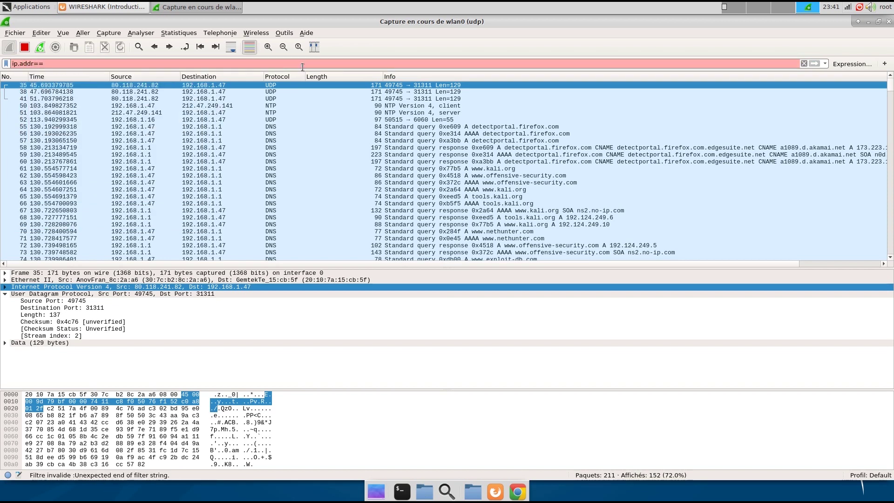
text(192.168.1)
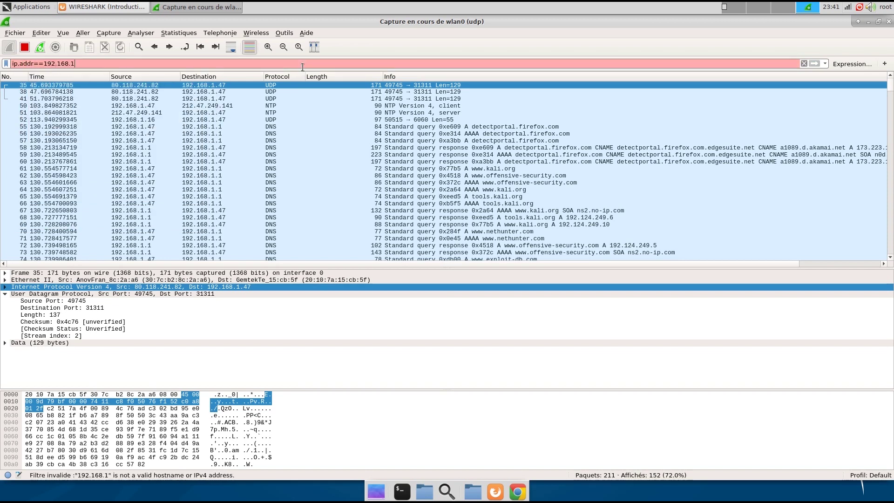
text(.47)
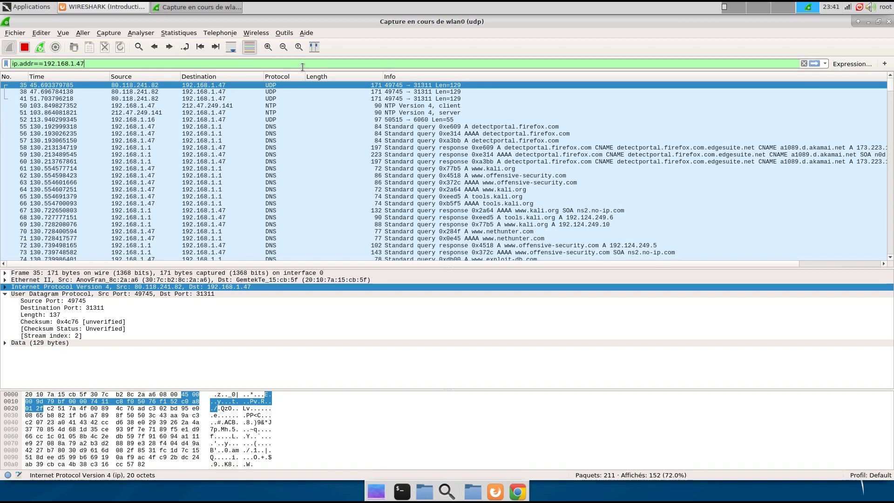
text( &&)
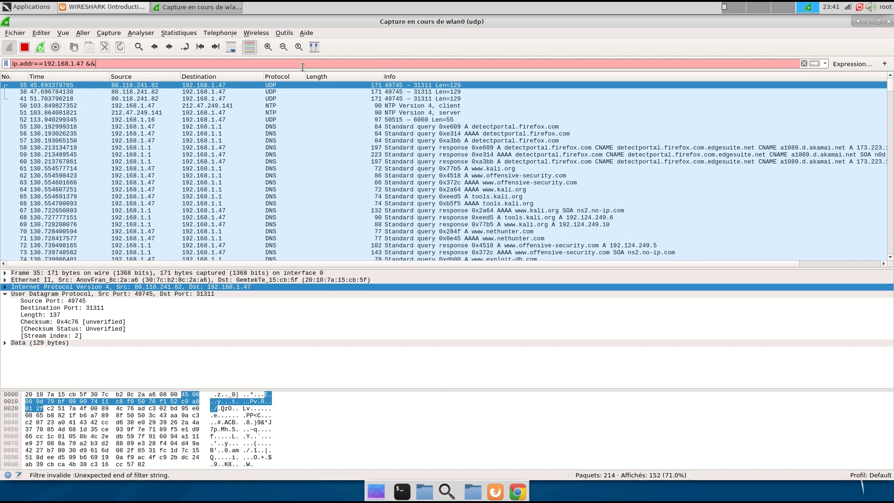
text( udp)
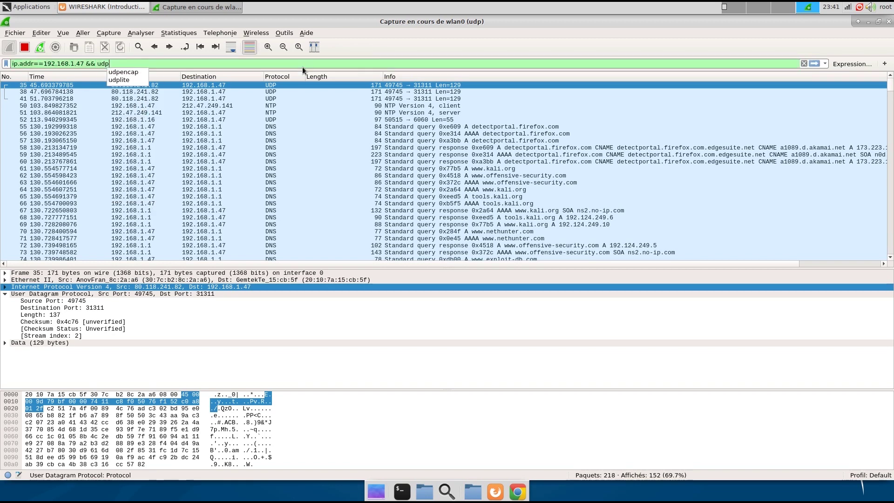
text(.port)
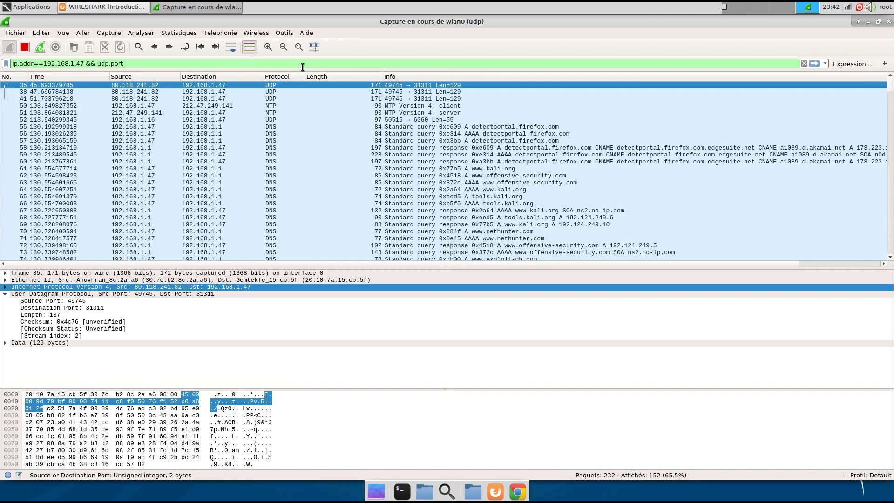
text(==)
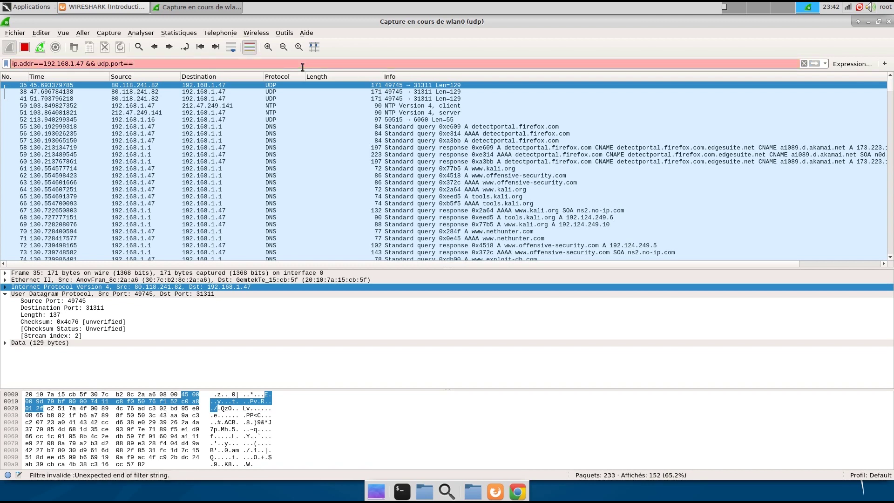
text(6060)
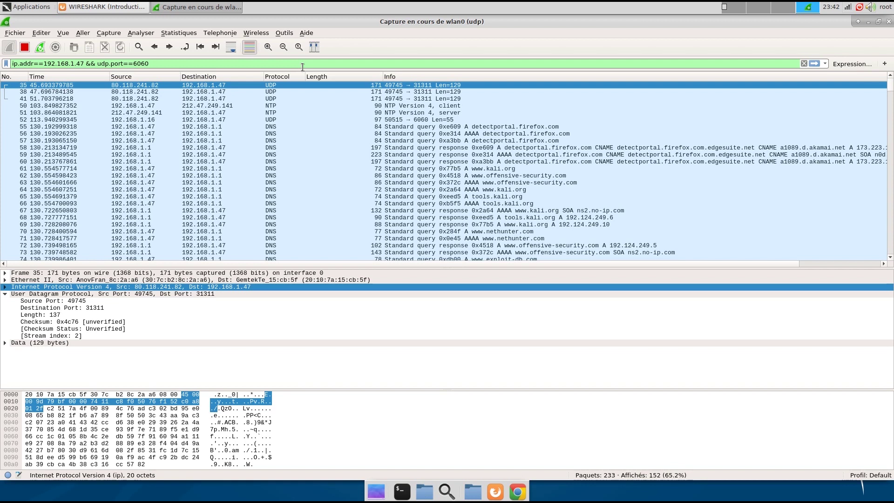
key(Return)
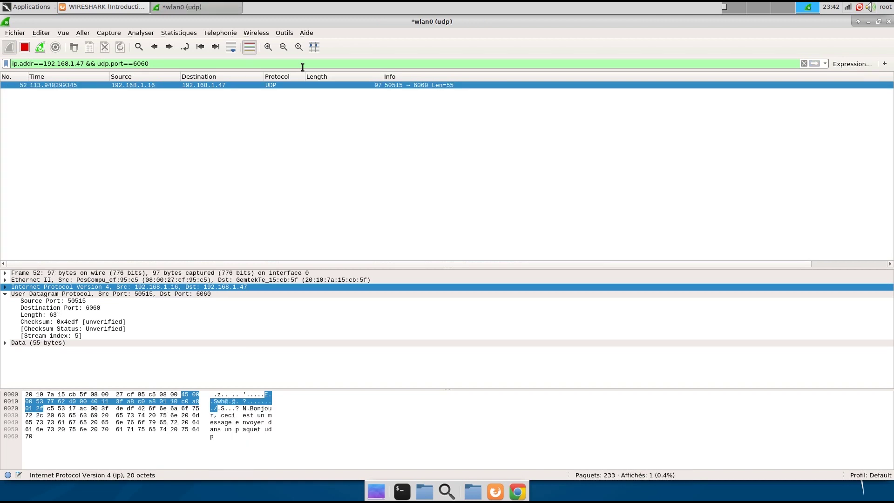
Select the UDP packet sent to port 6060, enlarge its details area and collapse the User Datagram Protocol section
click(281, 85)
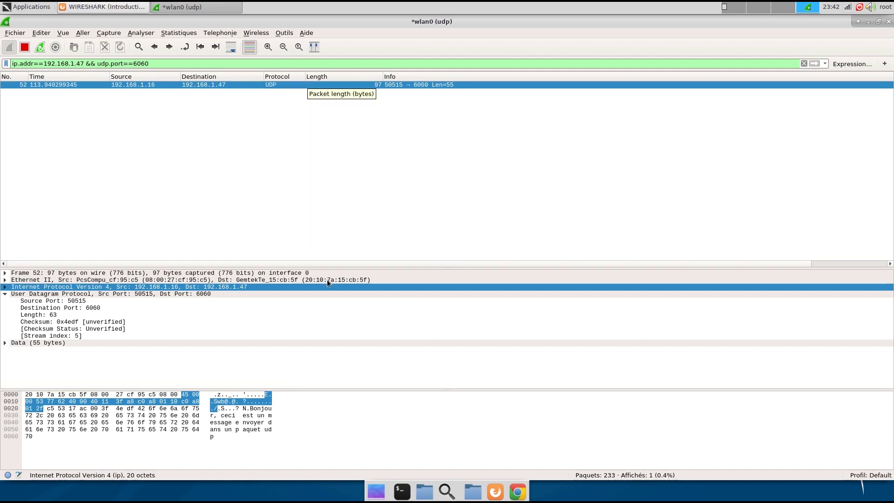
drag(367, 268, 391, 134)
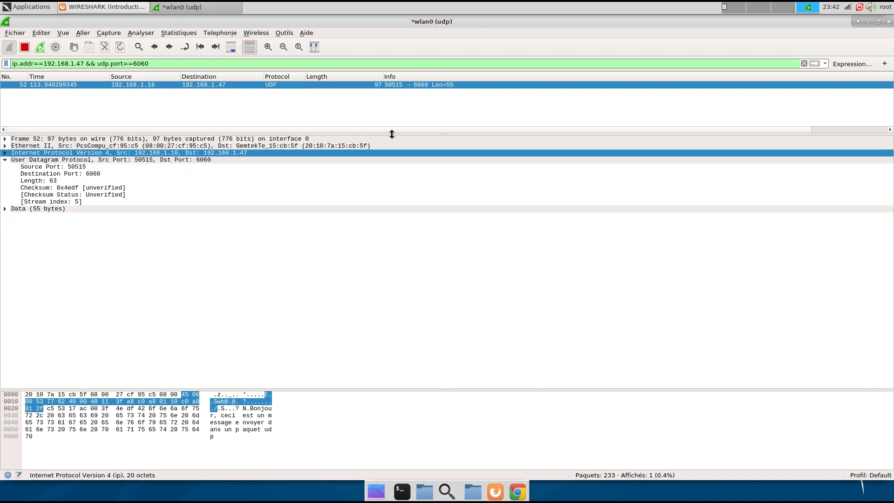
click(278, 146)
click(5, 160)
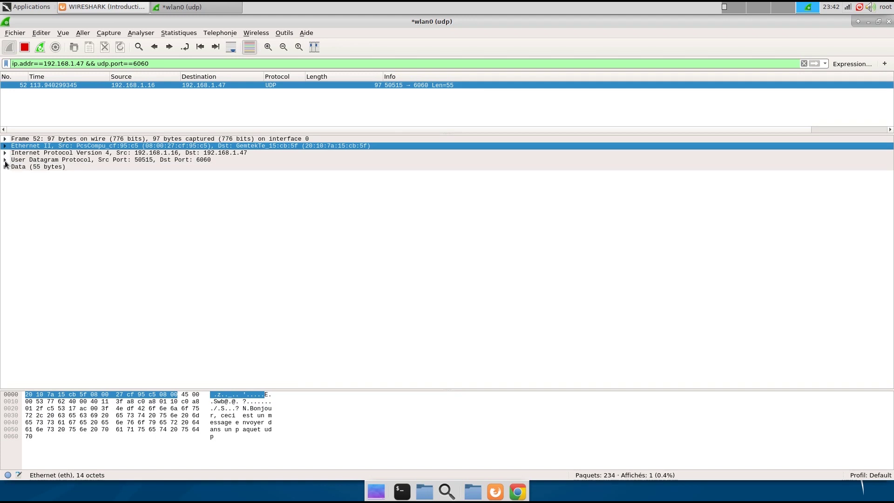
Highlight the packet's Frame, Ethernet II, Internet Protocol Version 4, User Datagram Protocol and Data layers in turn to examine their bytes
click(86, 140)
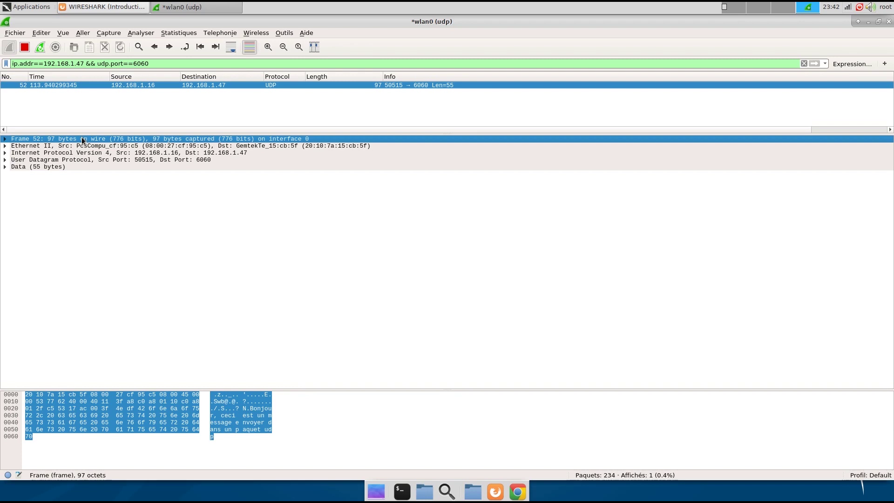
click(65, 146)
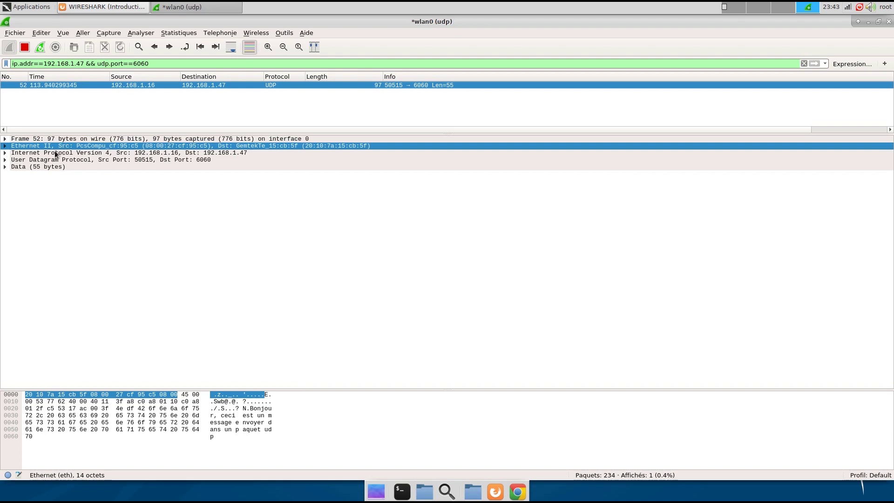
click(55, 154)
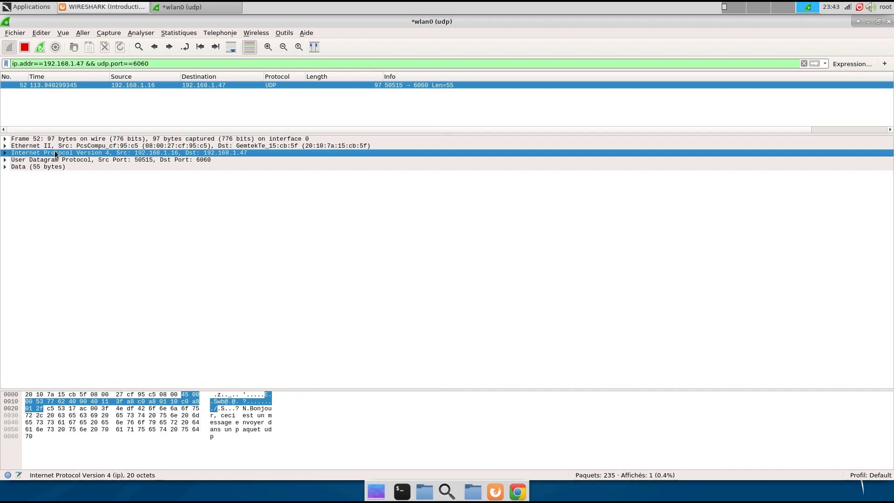
click(55, 158)
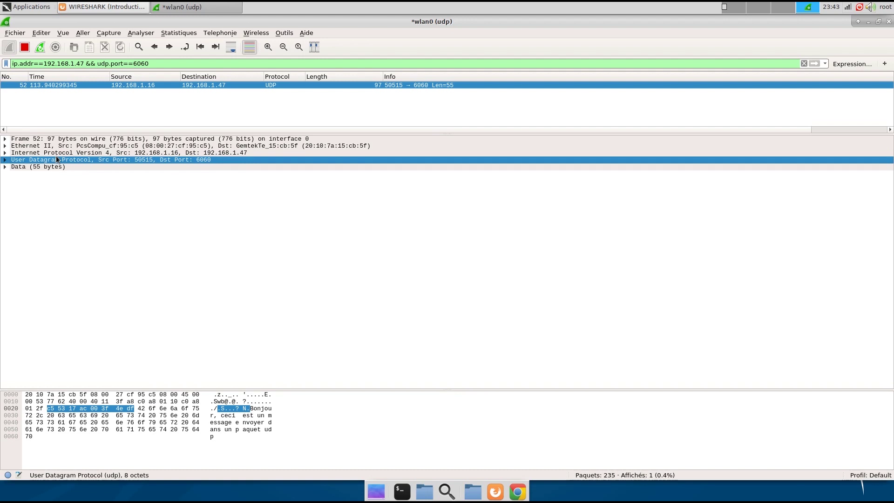
click(55, 167)
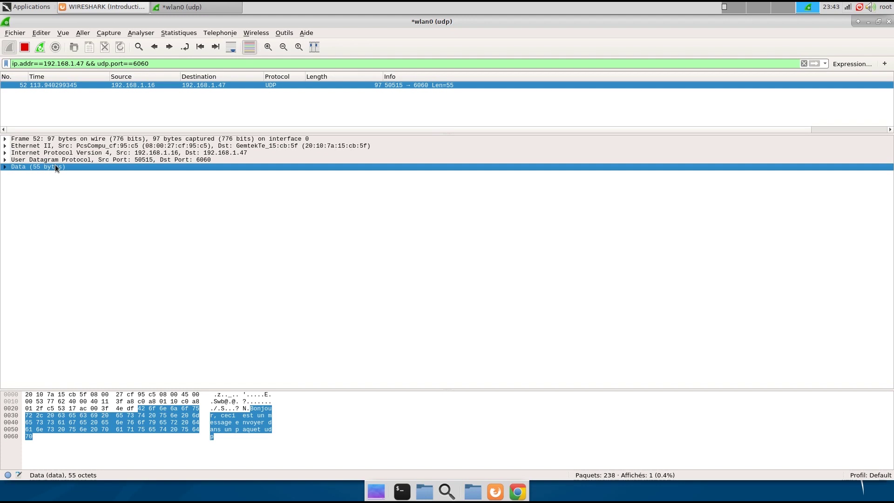
Expand the Frame layer to read its capture details, collapse it and highlight the whole frame's bytes
click(5, 139)
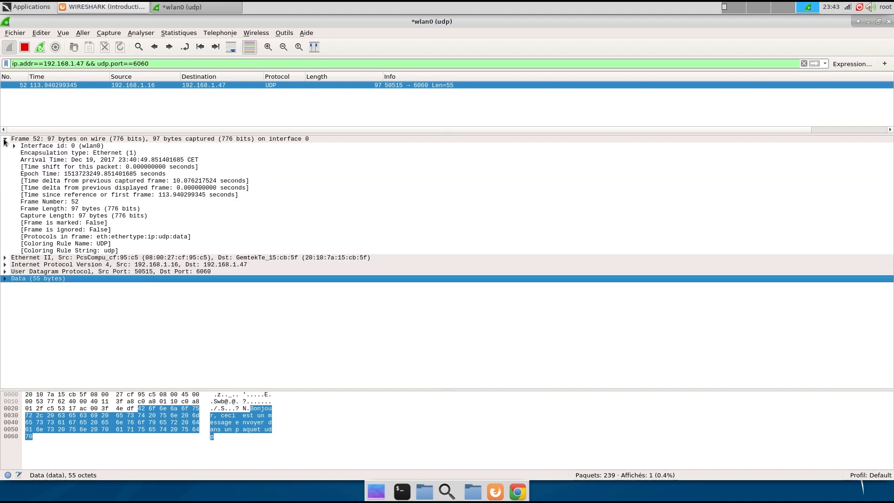
click(4, 139)
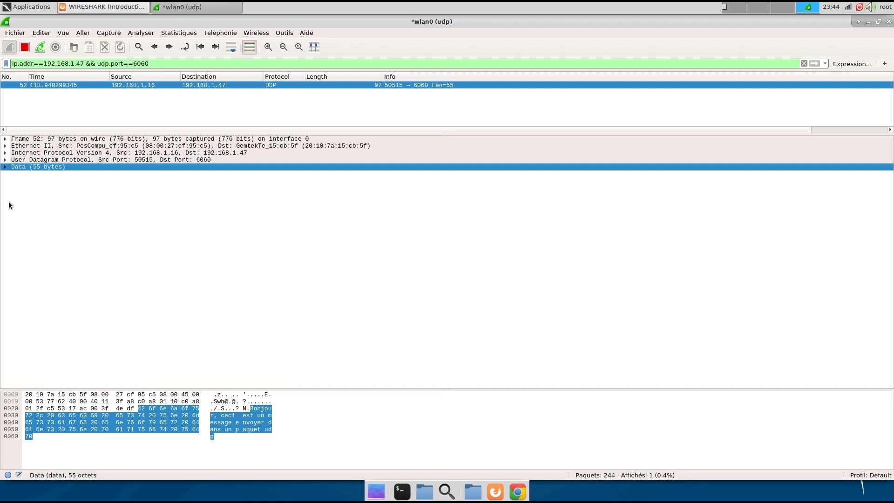
click(203, 140)
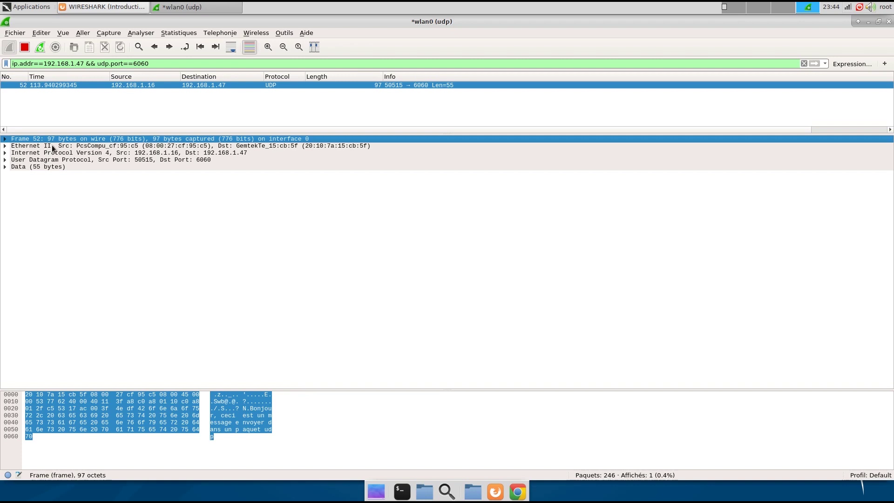
Expand the Internet Protocol Version 4 layer together with its Flags and Differentiated Services Field entries
click(49, 153)
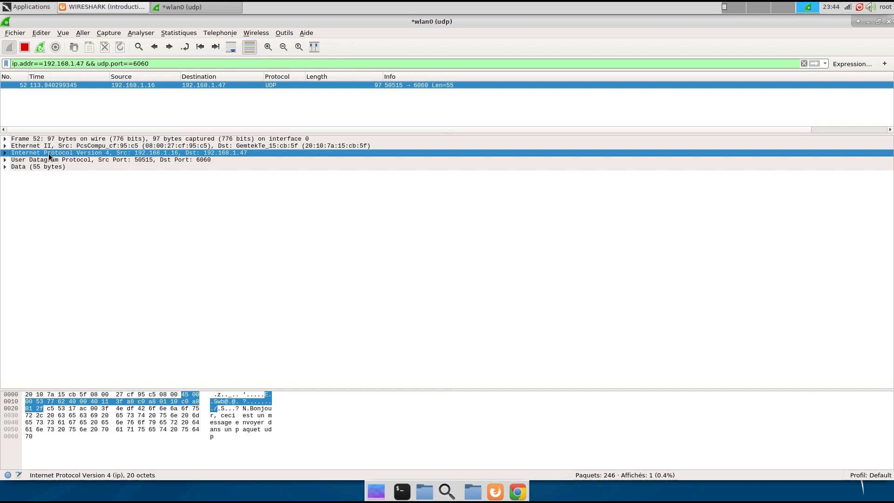
click(5, 153)
click(14, 195)
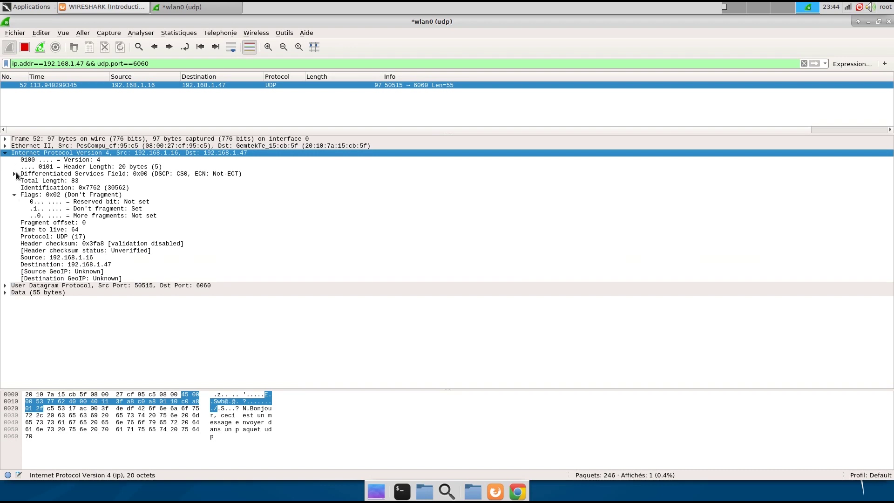
click(15, 173)
Examine the IPv4 header's version, header length, total length, protocol, source and destination fields, and collapse the layer
click(91, 159)
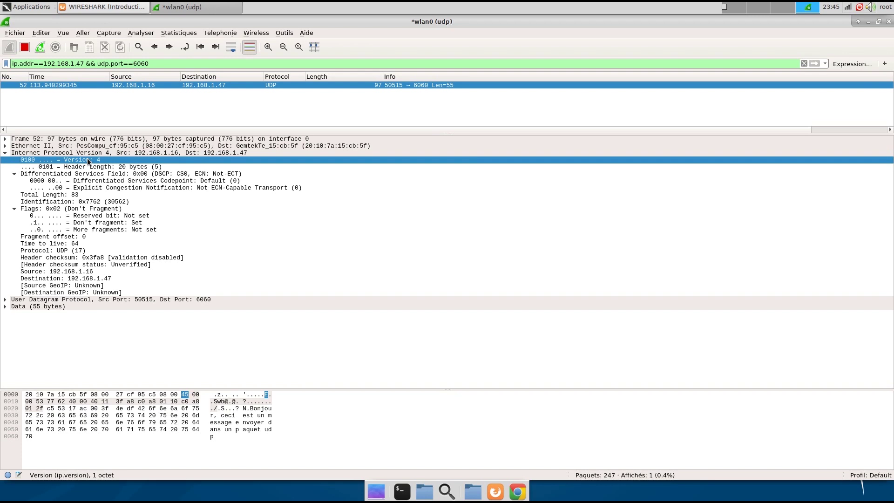
click(52, 153)
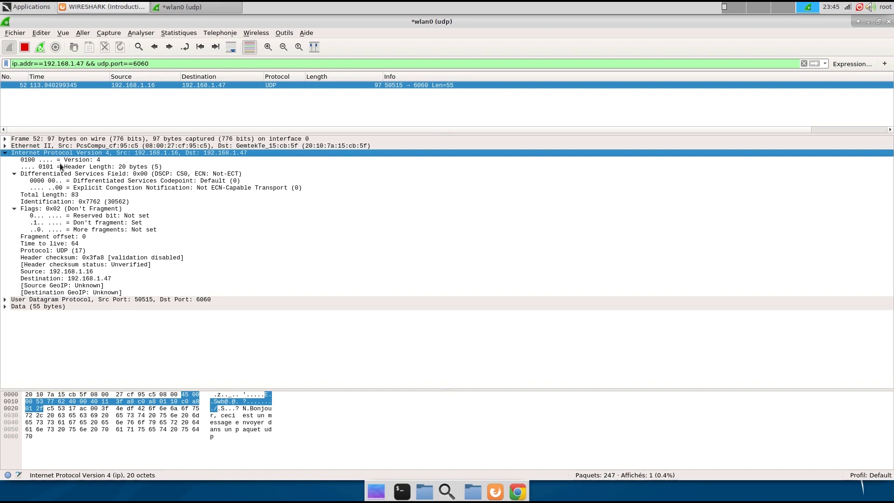
click(68, 167)
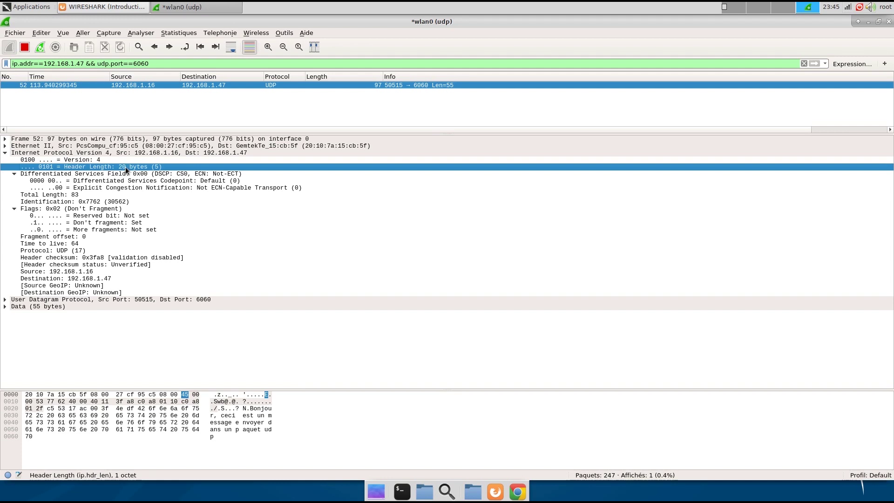
click(74, 195)
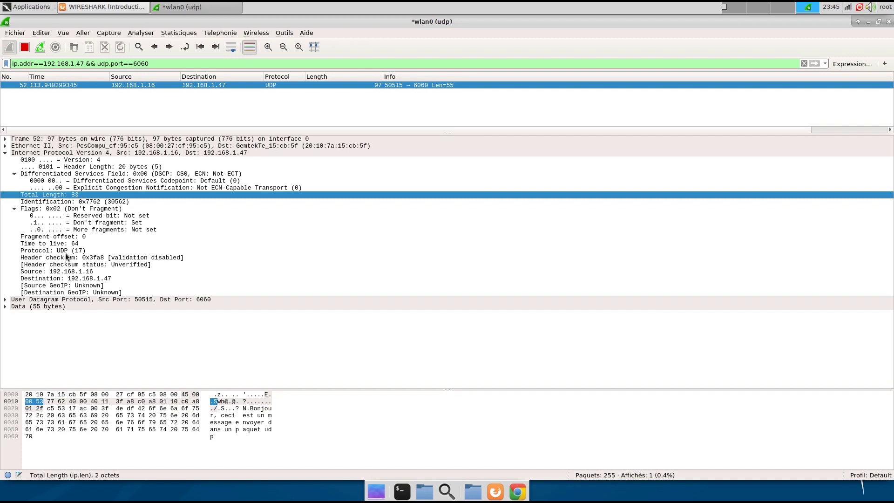
click(66, 251)
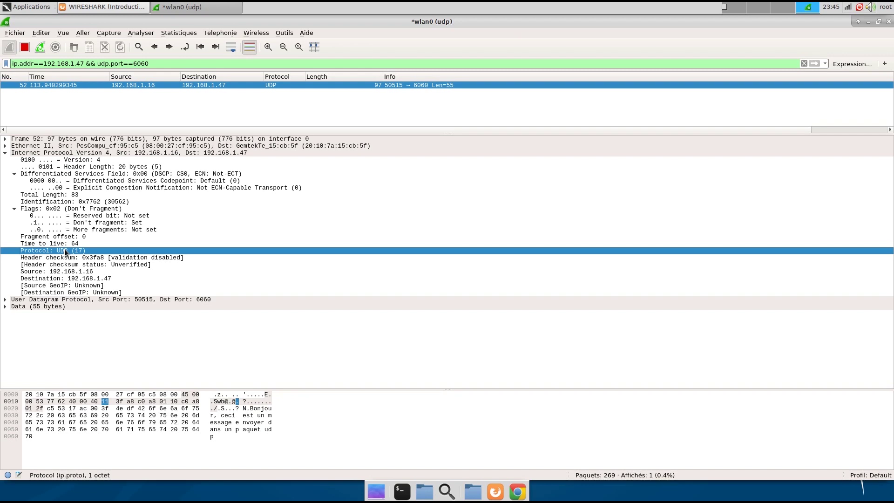
click(68, 273)
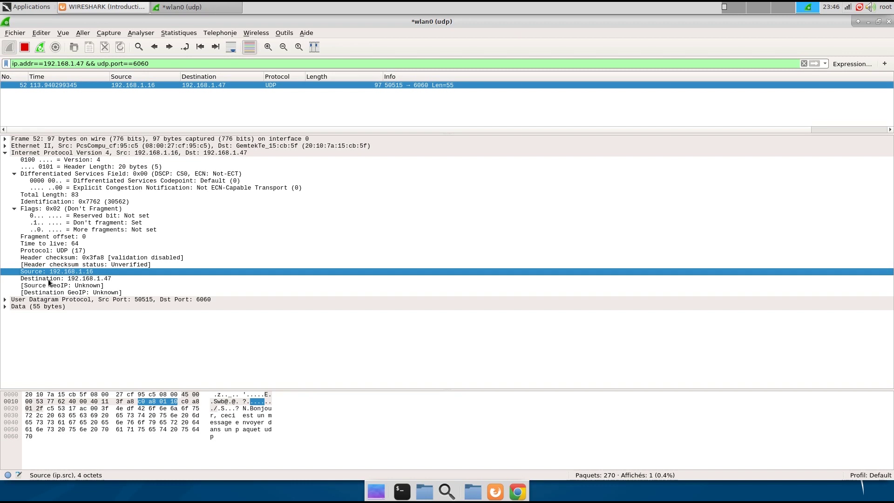
click(93, 279)
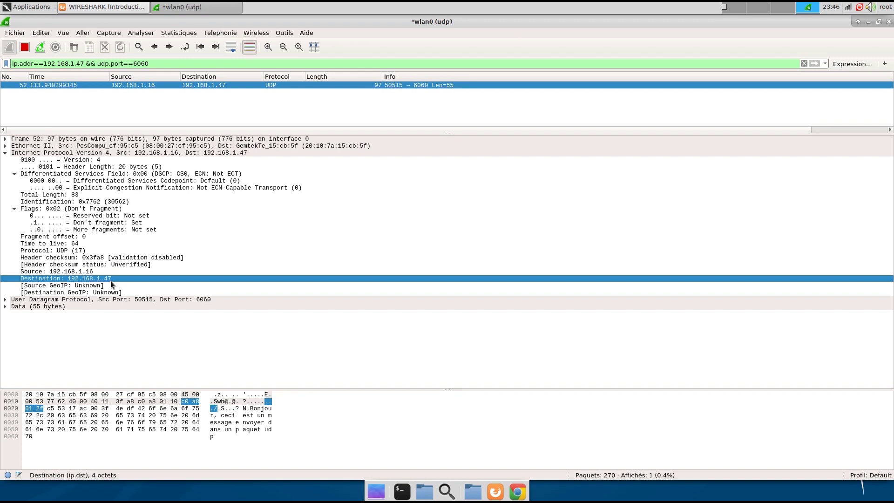
click(5, 152)
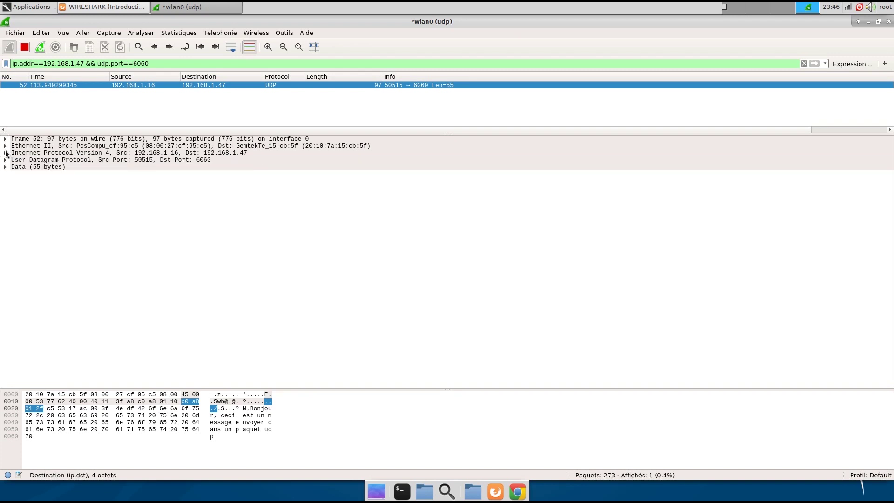
Expand the User Datagram Protocol layer, examine its source port, destination port and length fields, and collapse the layer
click(22, 161)
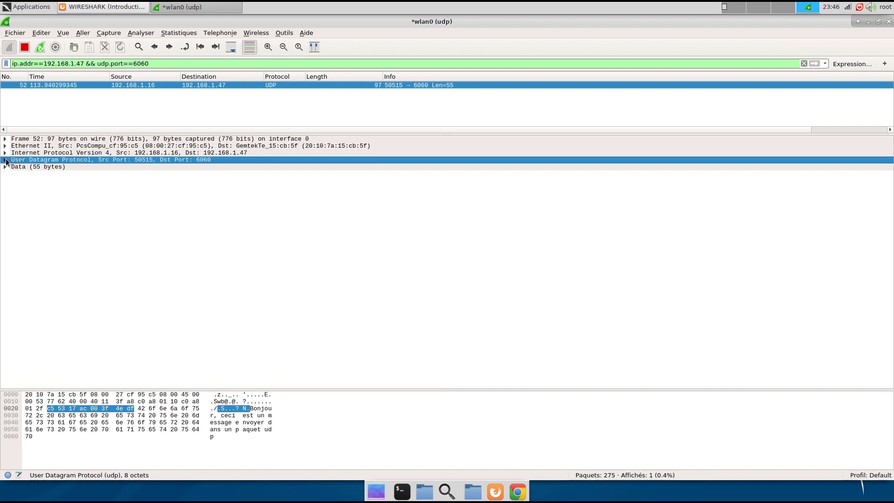
click(6, 160)
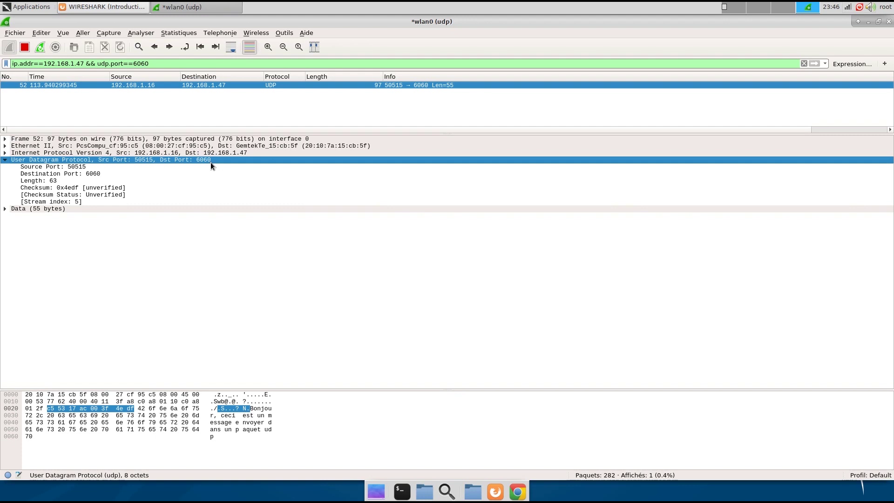
click(90, 168)
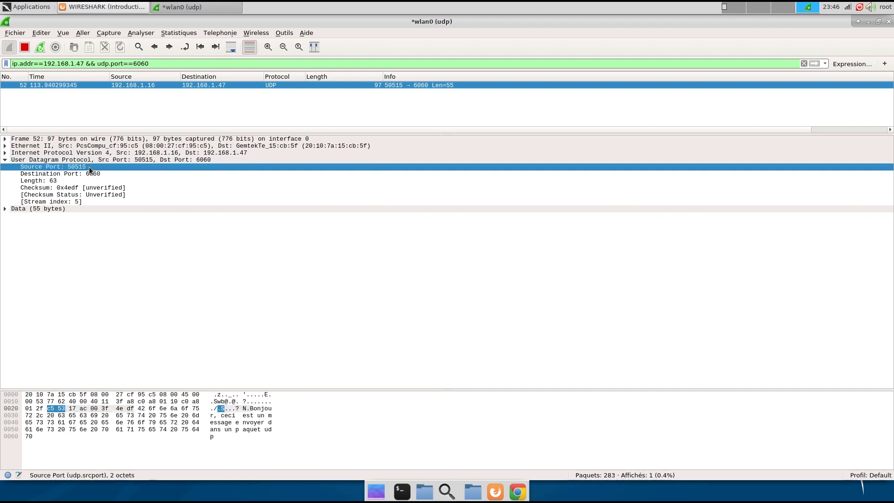
click(100, 172)
click(99, 166)
click(105, 173)
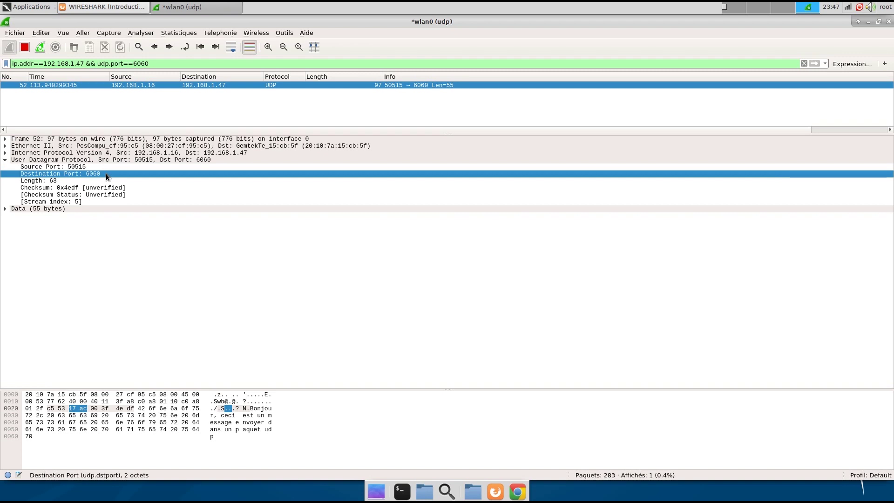
click(64, 182)
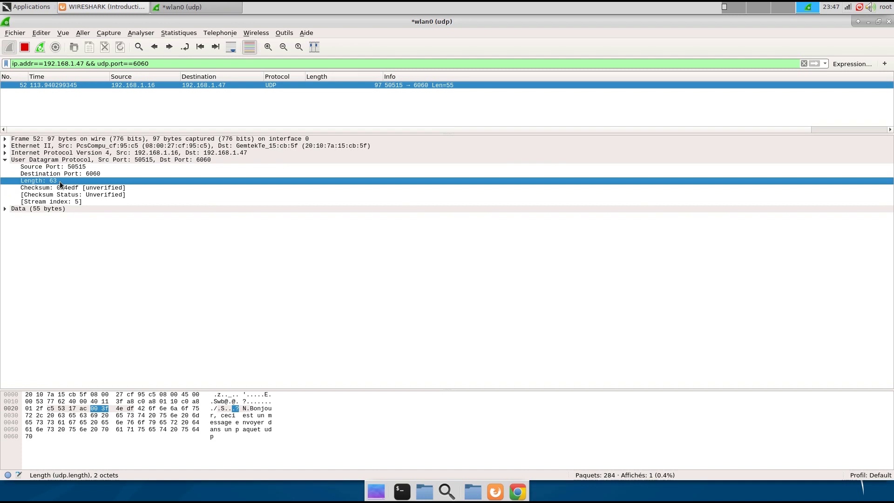
click(6, 160)
Expand the Data layer and highlight the bytes of the Frame, Ethernet II, Internet Protocol Version 4, User Datagram Protocol and Data layers in turn
click(28, 168)
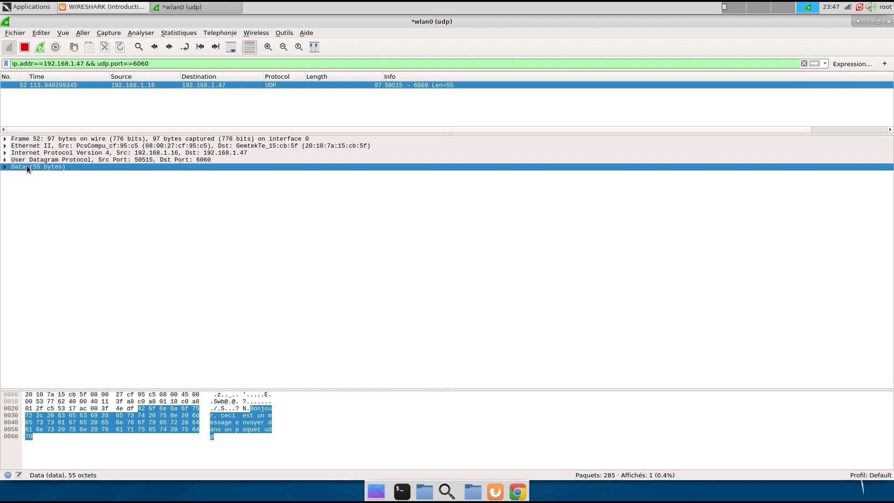
click(4, 167)
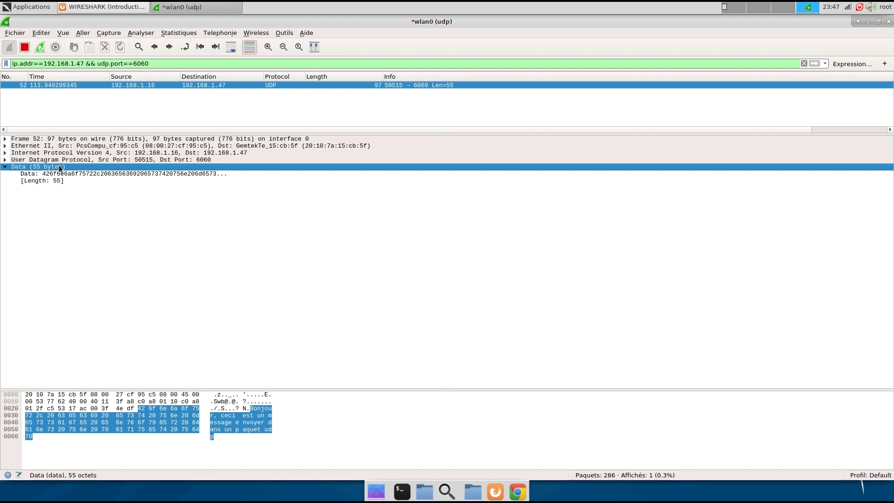
click(60, 136)
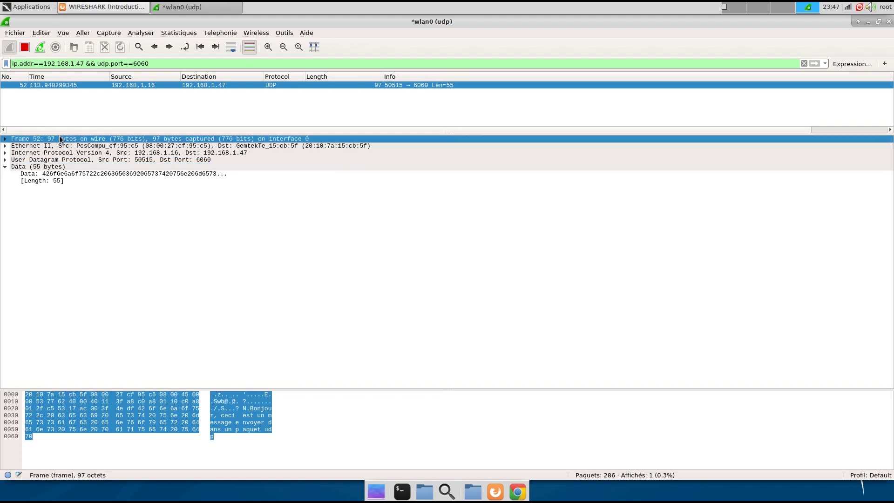
click(77, 147)
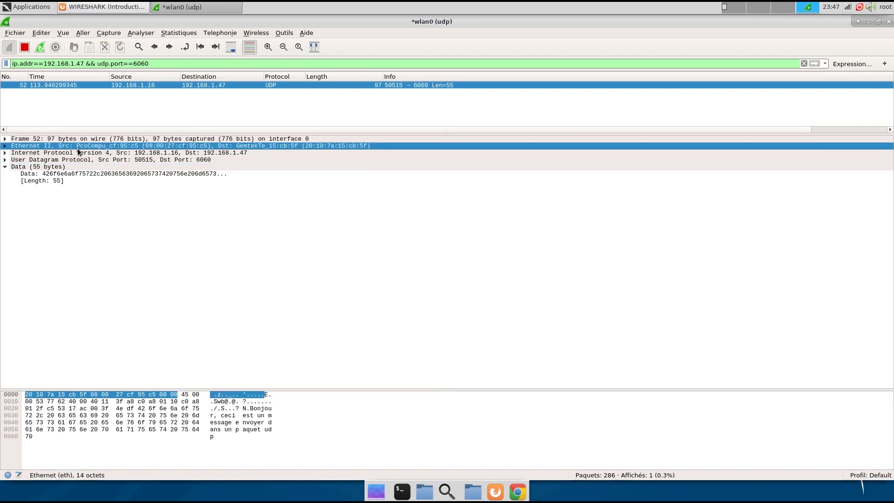
click(82, 153)
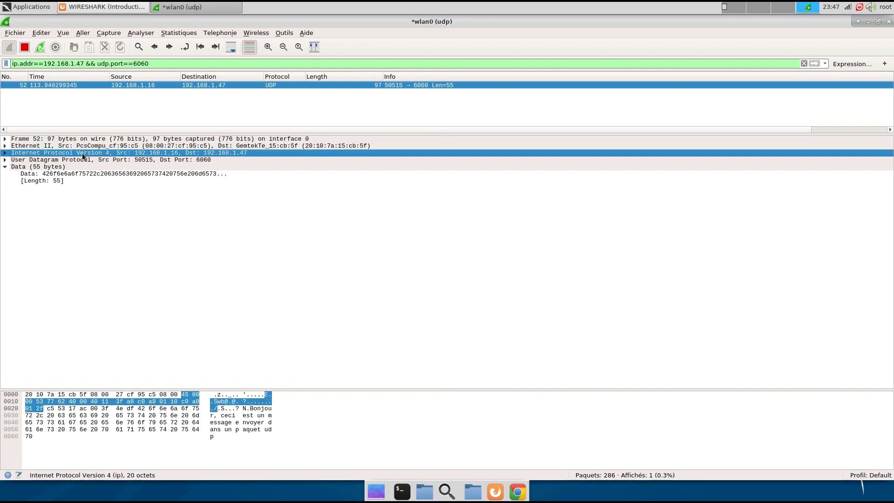
click(159, 161)
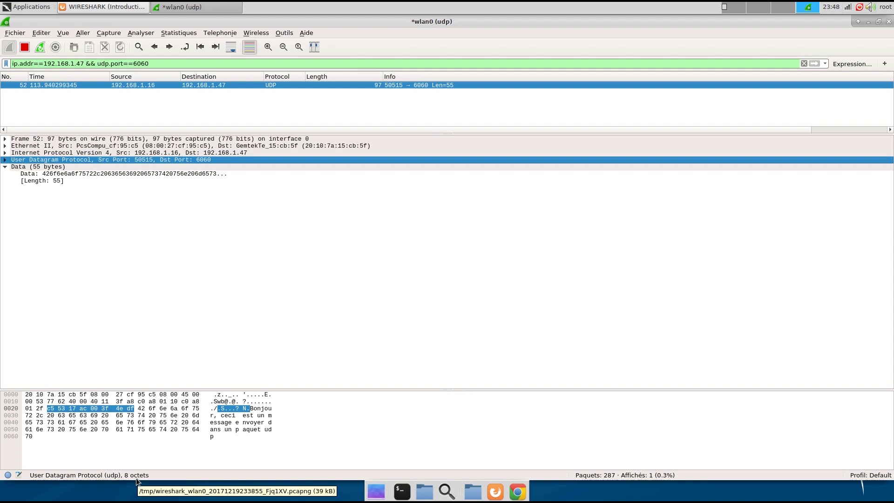
click(45, 167)
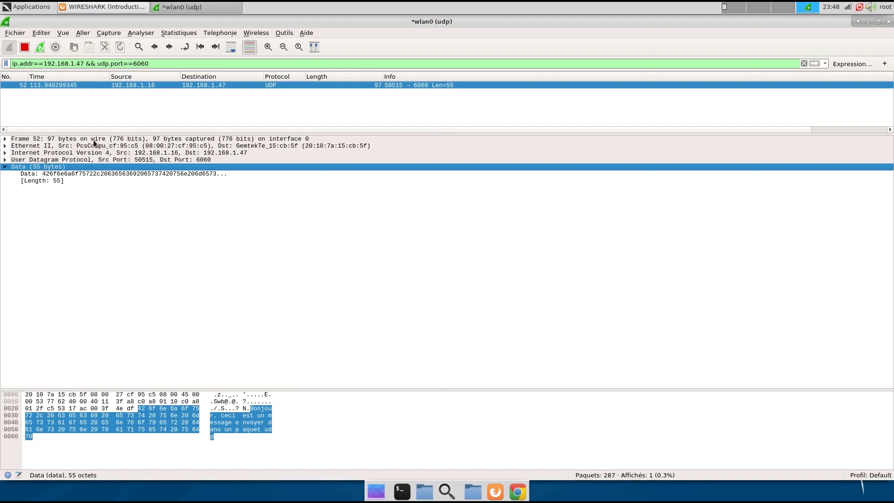
click(155, 140)
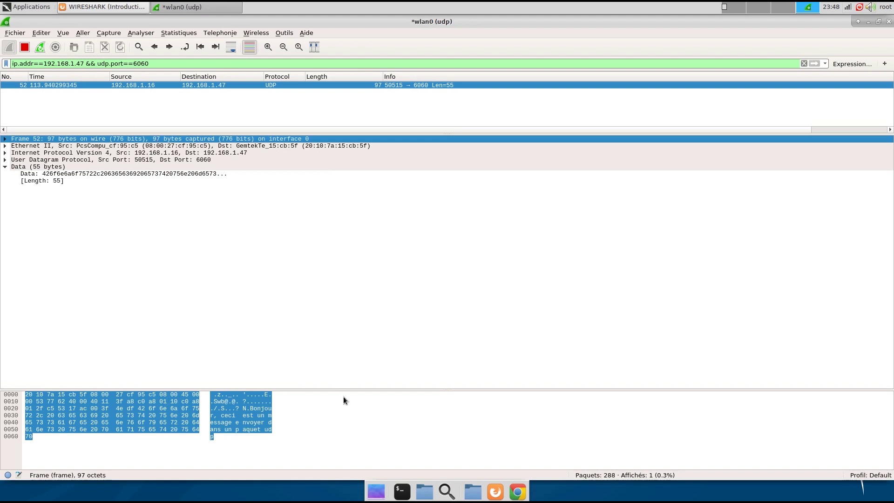
Enlarge the packet bytes area, highlight the User Datagram Protocol and Data bytes, and collapse the Data layer
drag(345, 387, 304, 185)
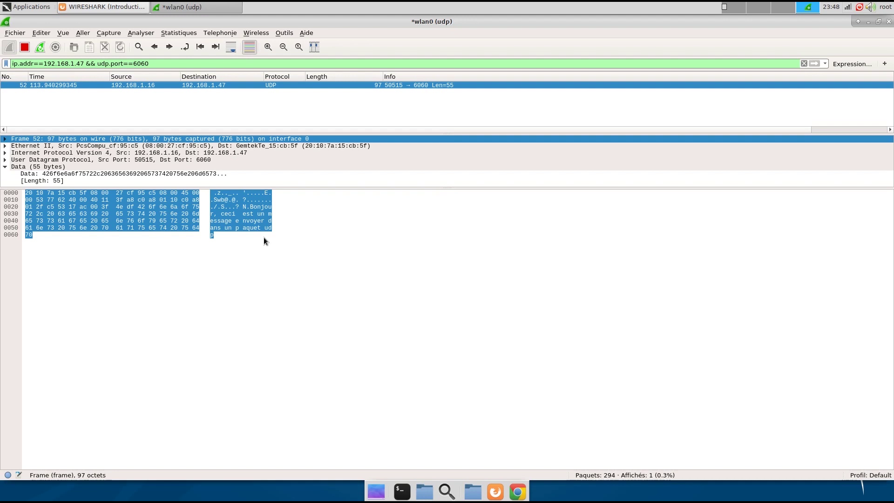
click(100, 160)
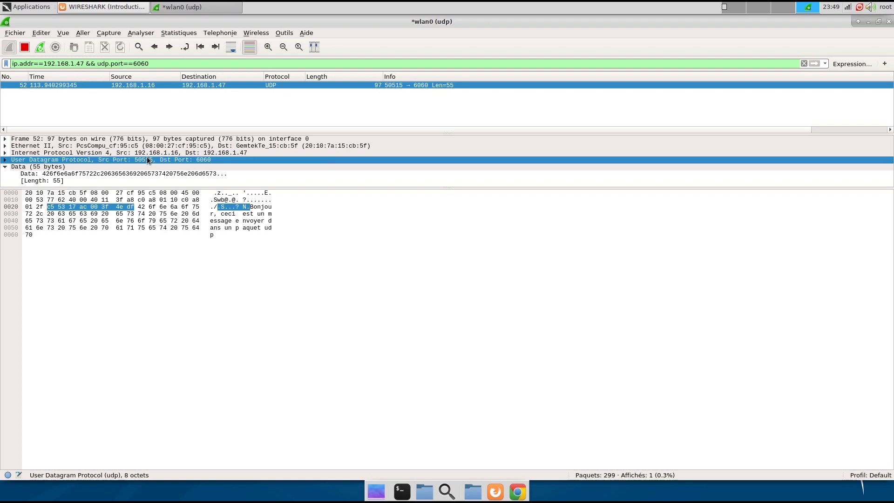
click(34, 168)
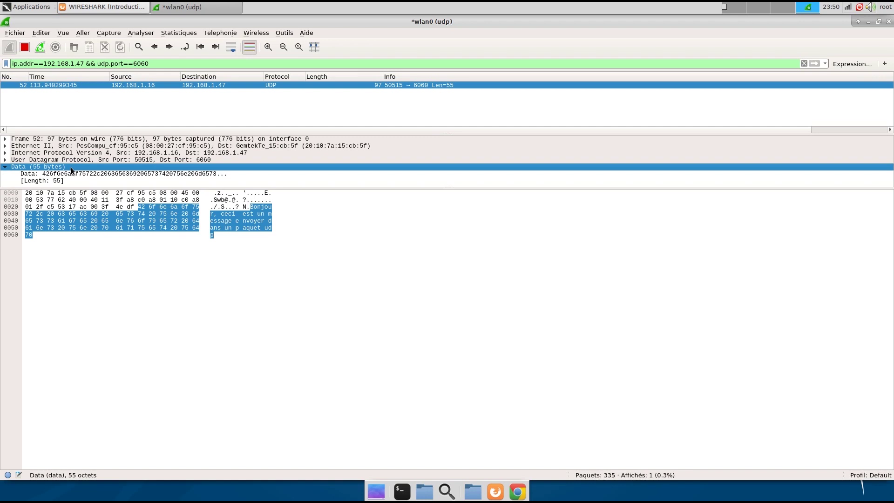
click(6, 167)
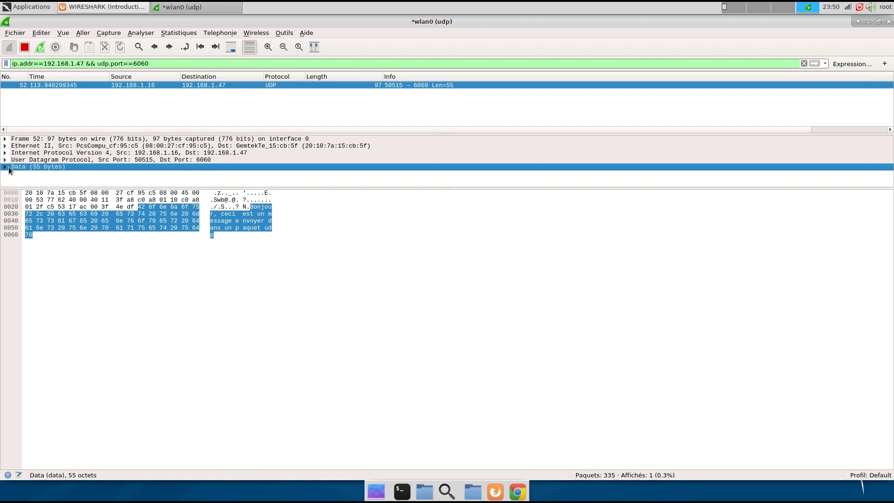
Follow the captured packet's UDP stream, highlight the message text in it, and close the stream window
middle_click(61, 84)
right_click(60, 84)
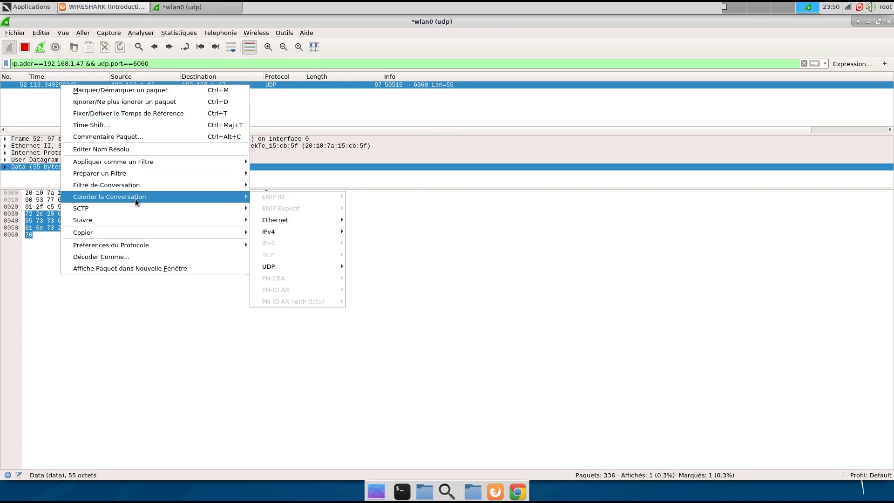
mouse_move(152, 219)
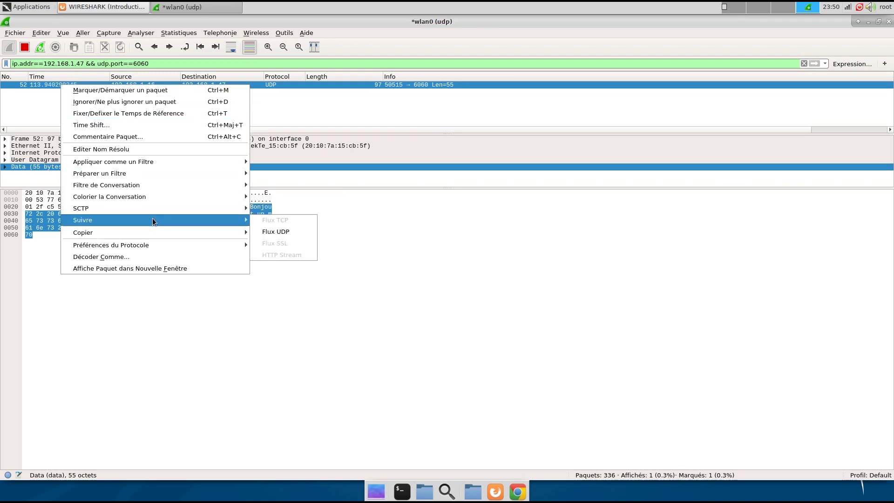
click(289, 231)
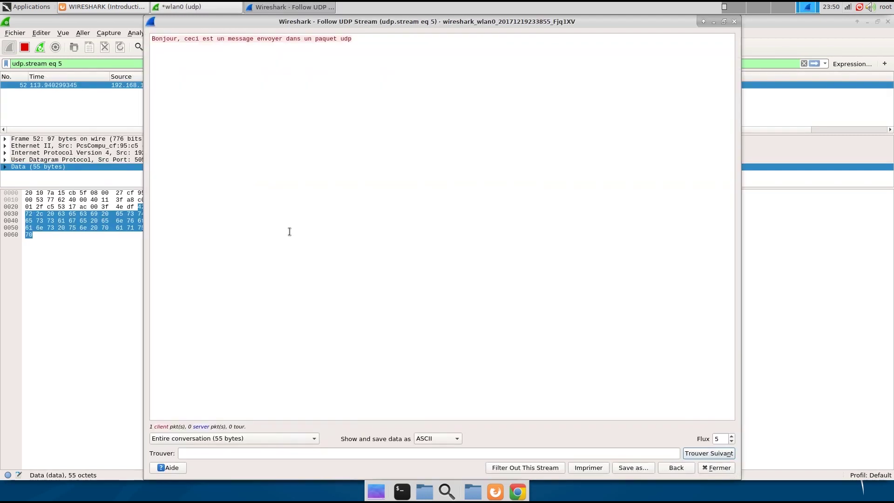
drag(352, 12, 179, 73)
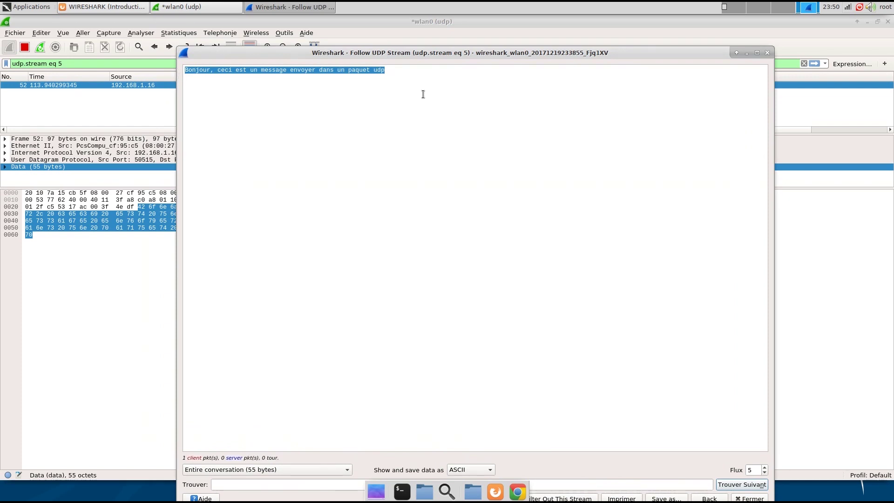
click(434, 24)
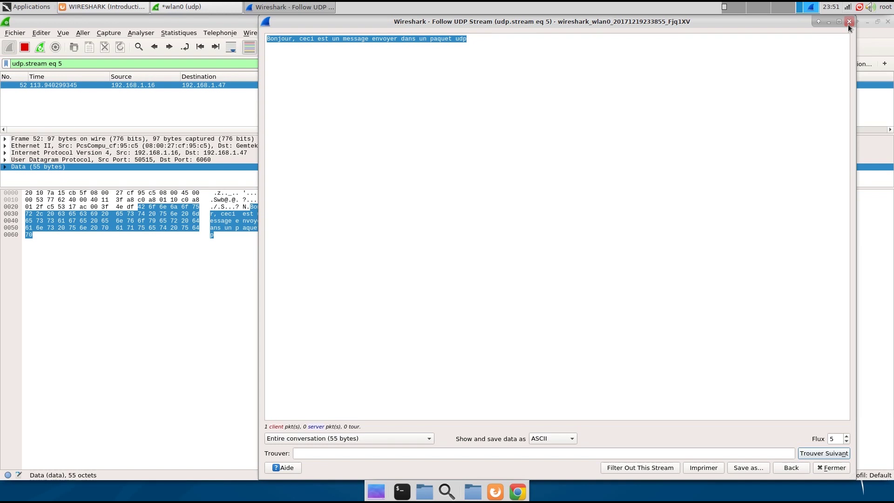
click(849, 22)
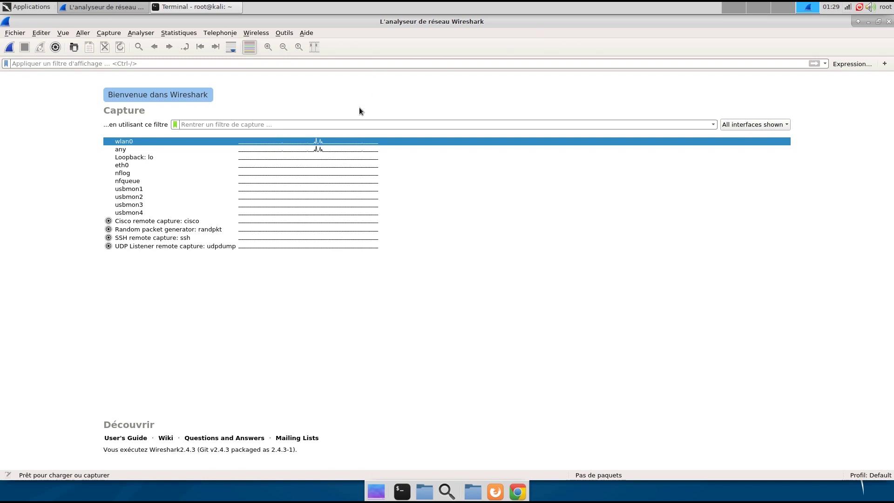
Start a new live capture on wlan0 without a capture filter
click(359, 122)
key(Return)
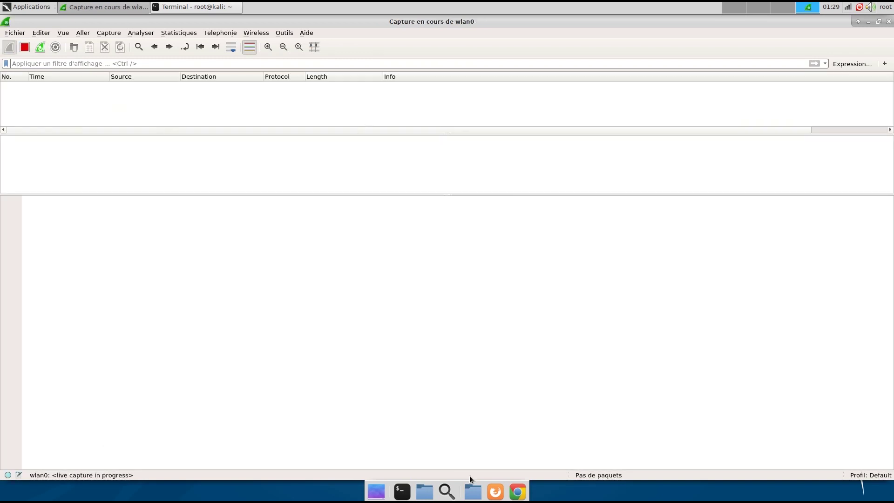
Switch to Firefox, search the web for "page test login http" and open the Online Test Login Page result
click(495, 492)
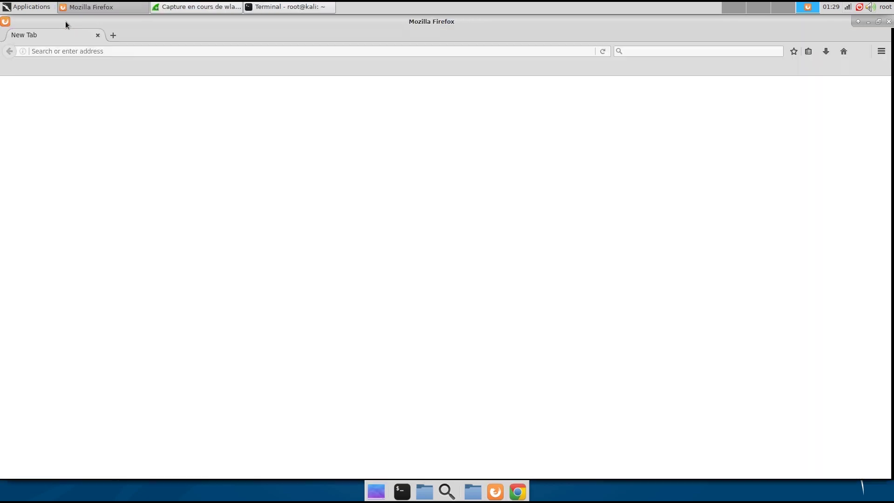
click(741, 52)
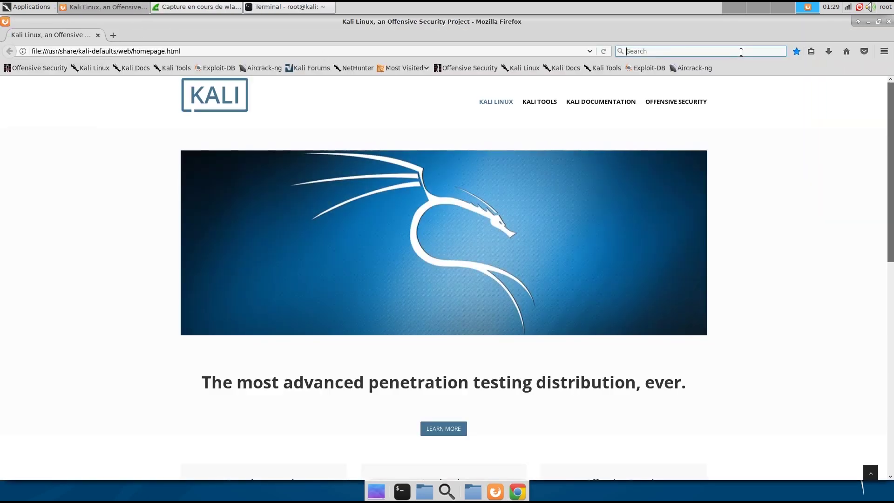
text(page )
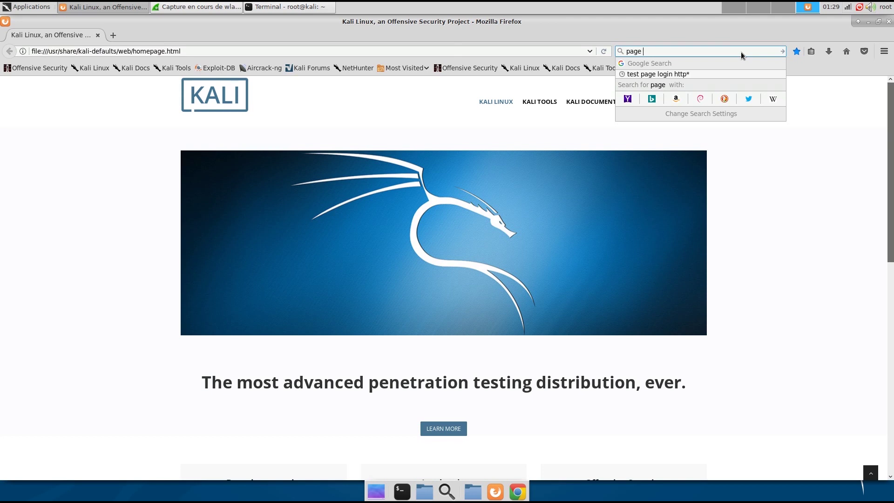
text(test login http)
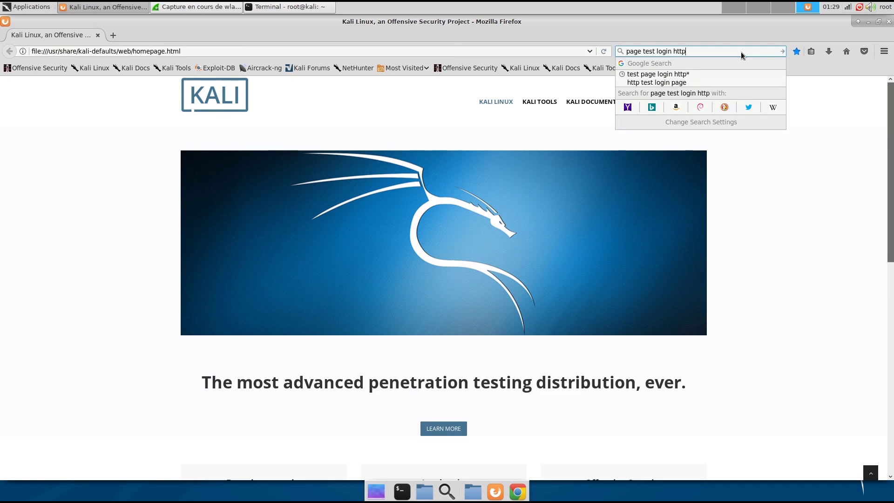
key(Return)
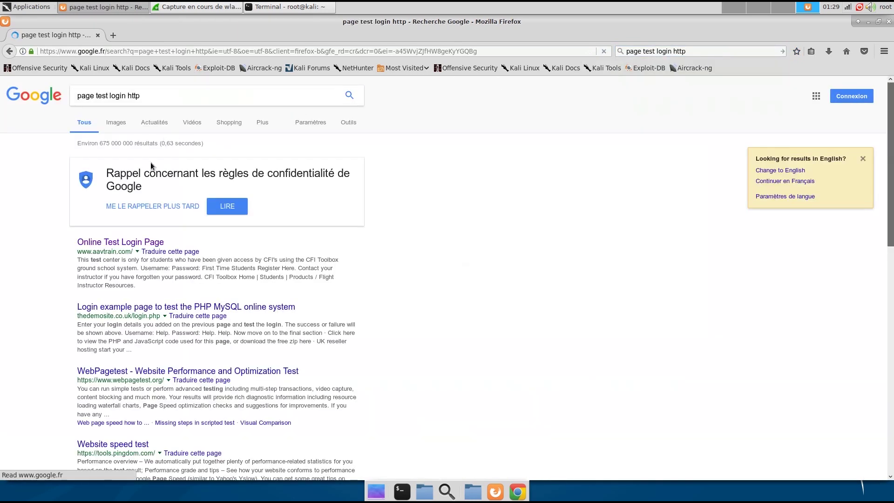
click(156, 242)
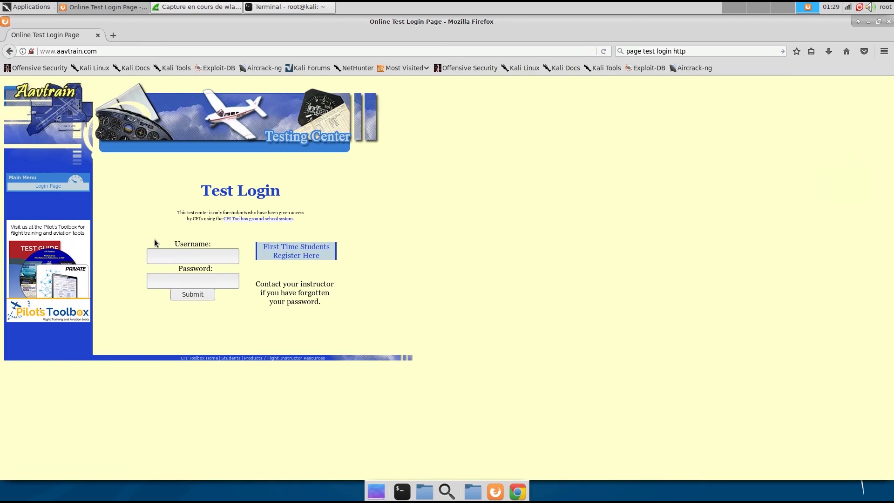
Fill in the Test Login form with the username utilisateur1234 and enter the account password
click(185, 253)
click(185, 251)
click(186, 250)
click(187, 250)
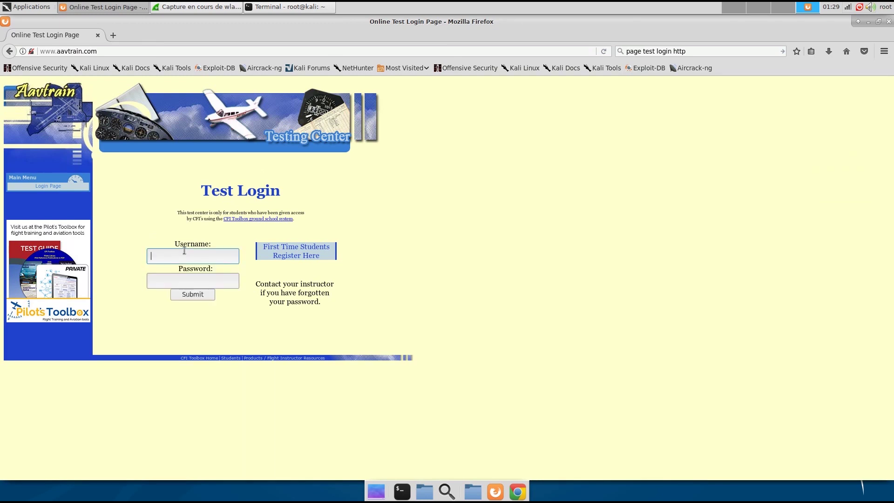
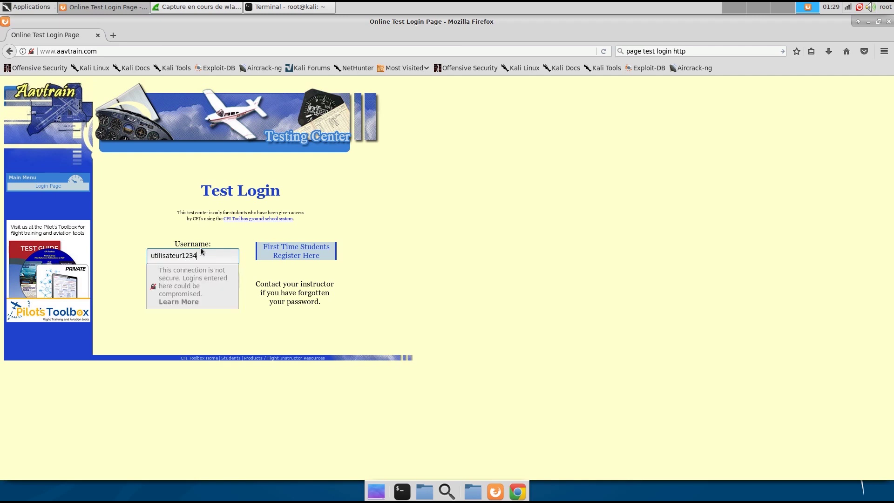
click(167, 190)
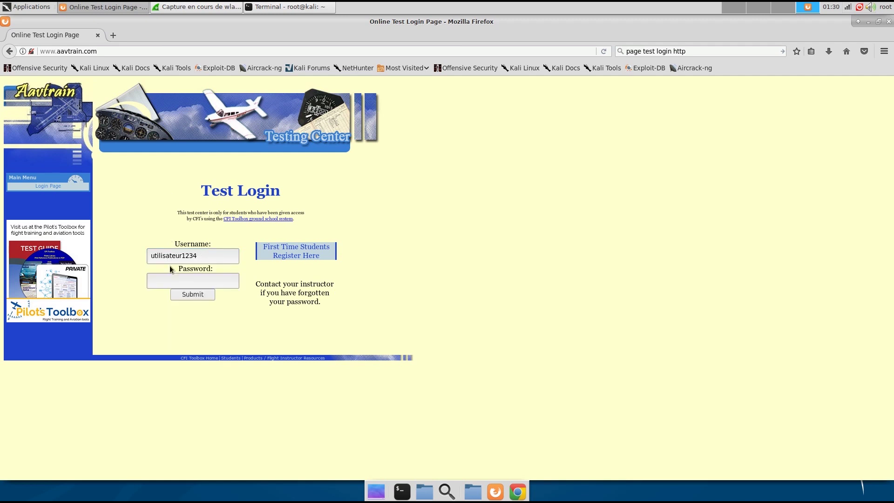
click(165, 283)
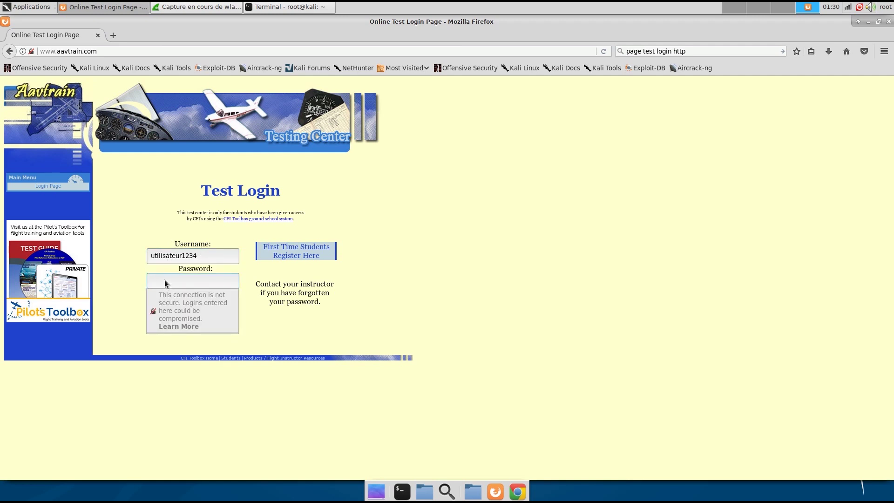
text(****************)
click(139, 282)
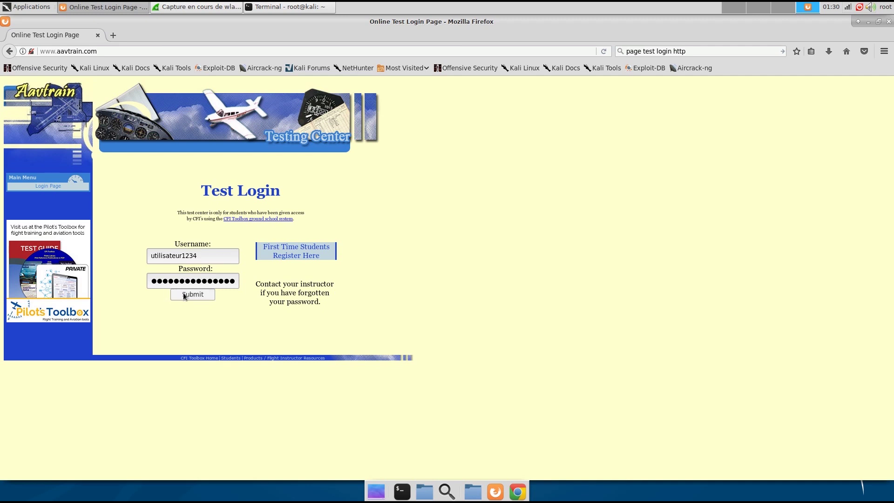
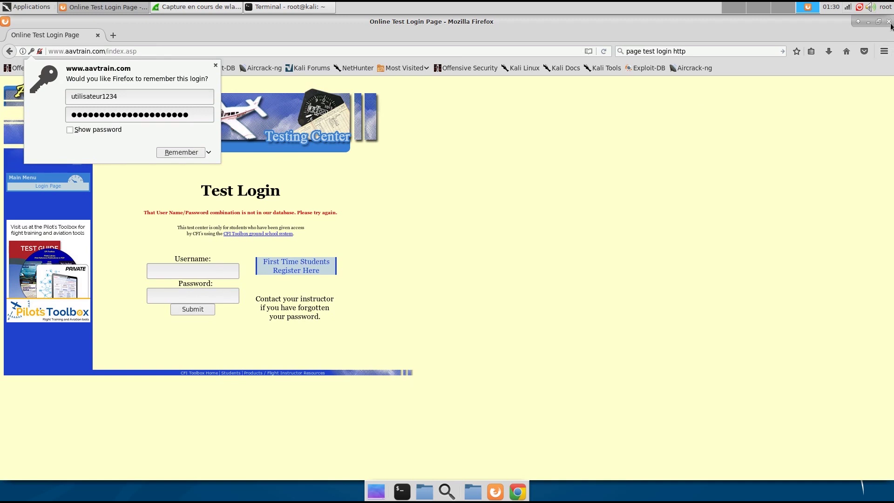
Close Firefox without saving the login and enlarge the packet list in Wireshark's live capture
key(Escape)
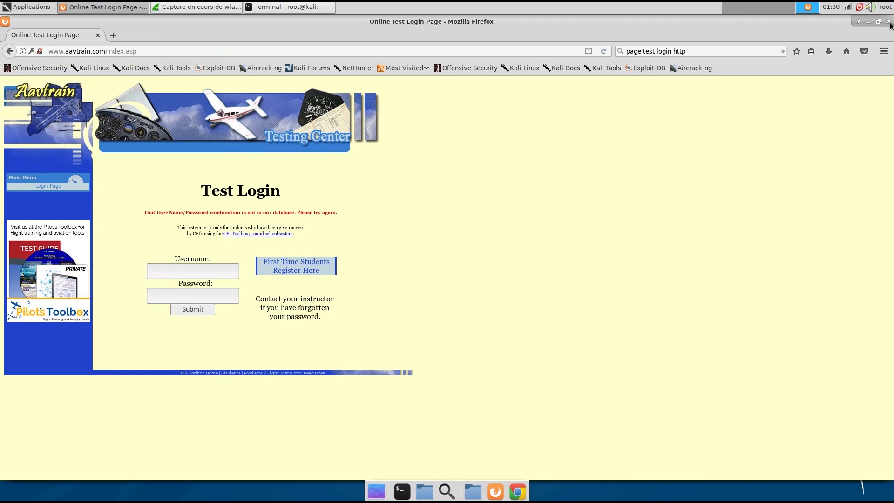
click(889, 21)
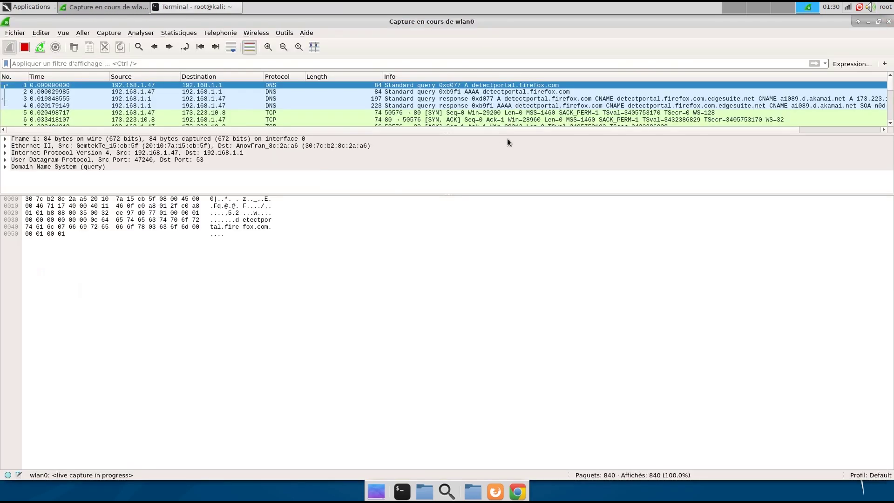
drag(514, 194, 512, 350)
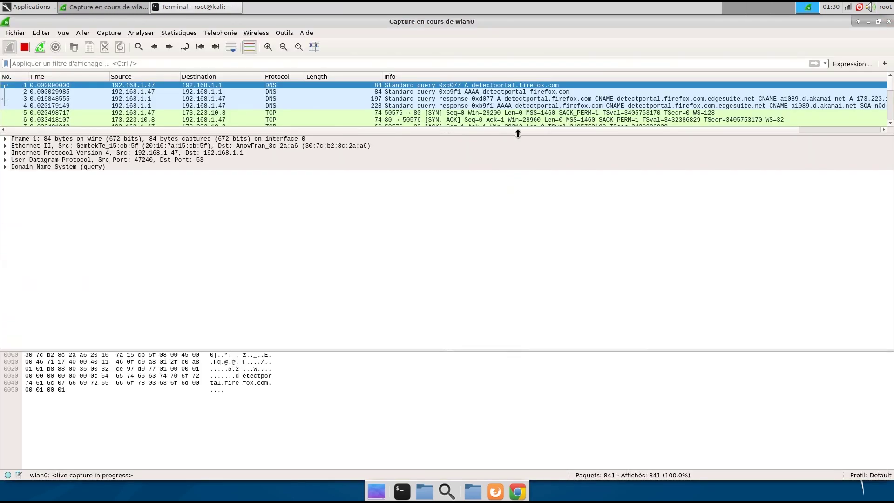
drag(518, 133, 526, 278)
scroll(359, 114, down, 18)
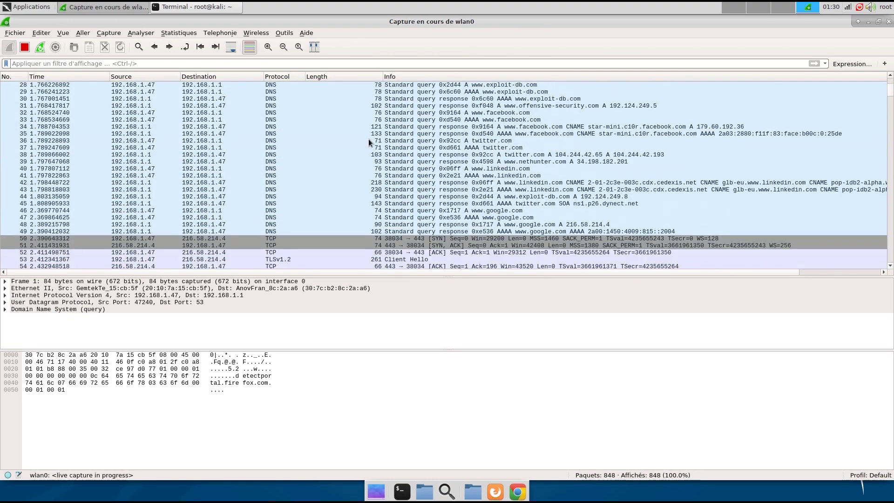
scroll(368, 139, down, 4)
scroll(368, 139, up, 20)
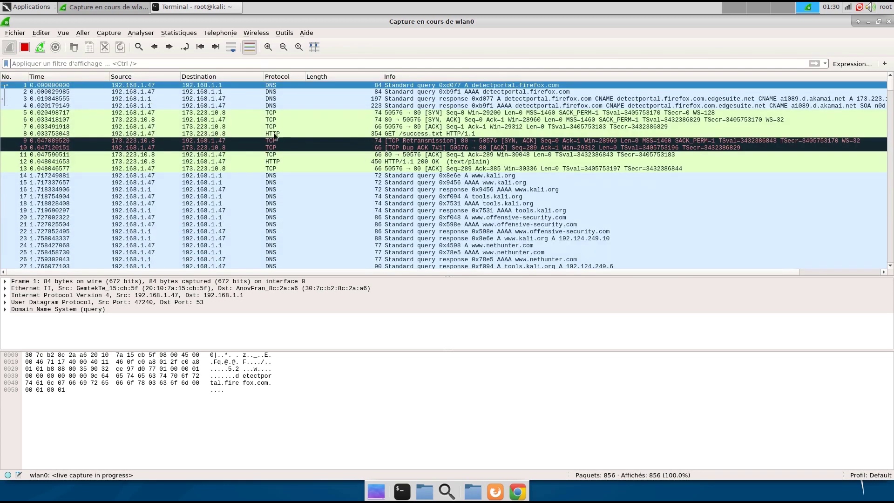
scroll(286, 133, down, 3)
scroll(286, 132, up, 3)
Search the display filter expression builder for http and insert the http.request.method field as the filter
click(850, 64)
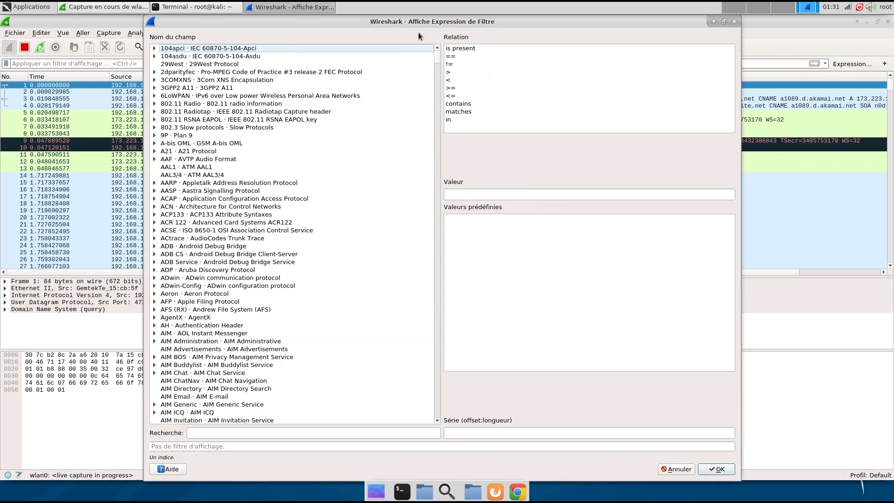
click(214, 437)
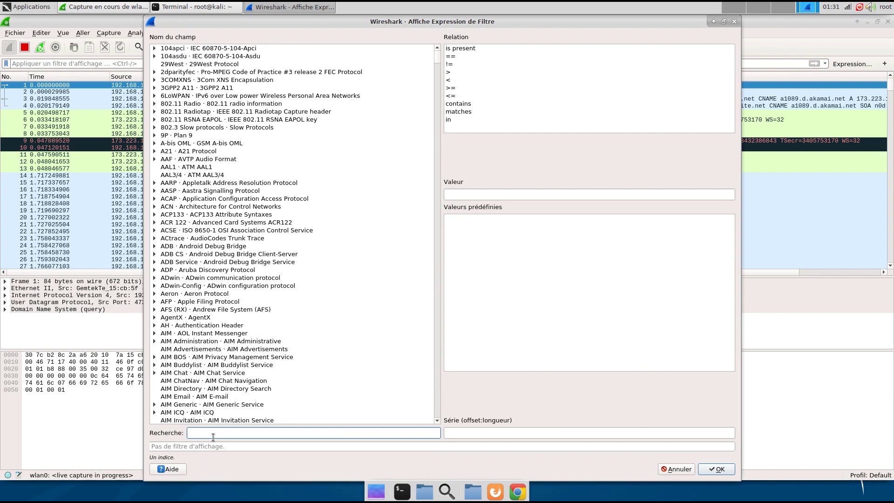
text(http)
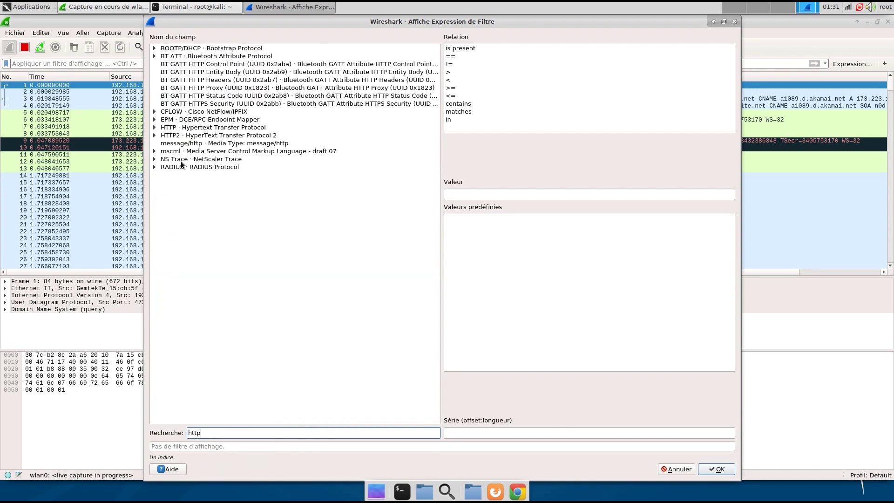
click(194, 127)
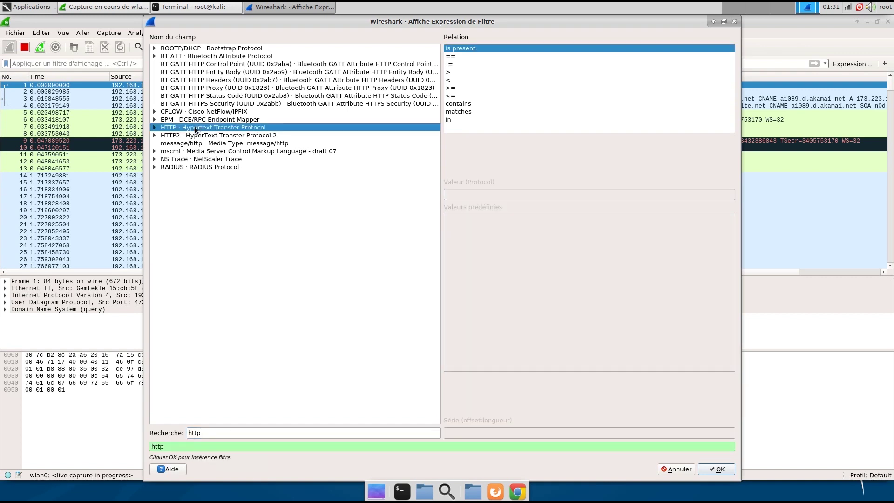
click(154, 127)
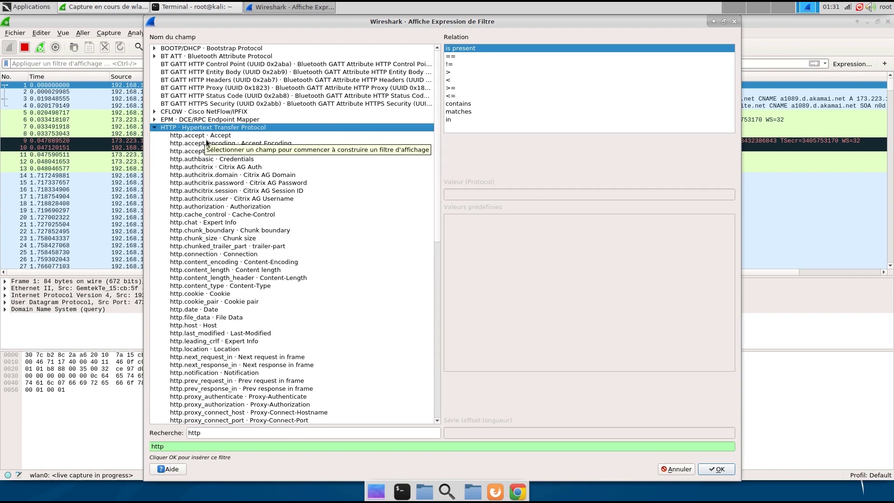
scroll(208, 143, down, 1)
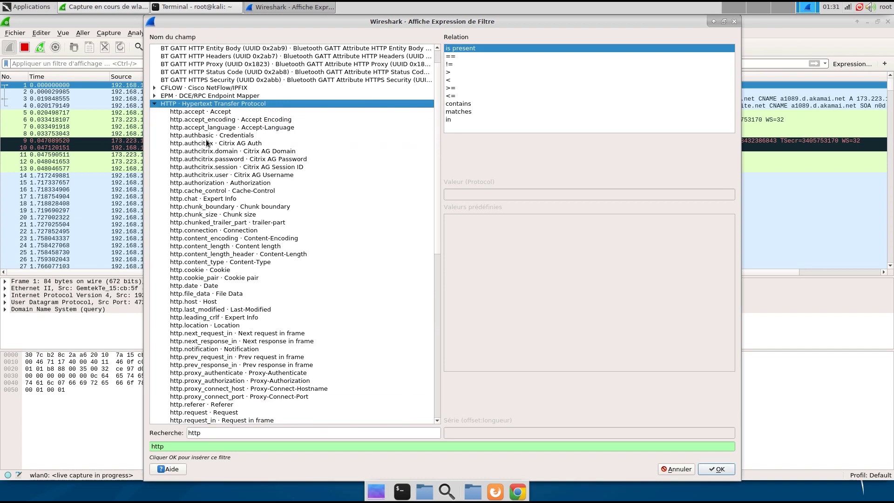
scroll(210, 159, down, 4)
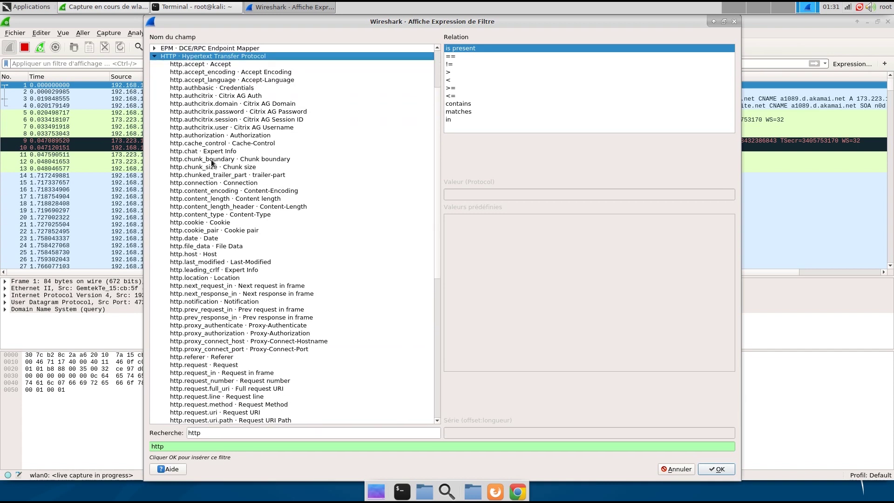
scroll(211, 159, down, 3)
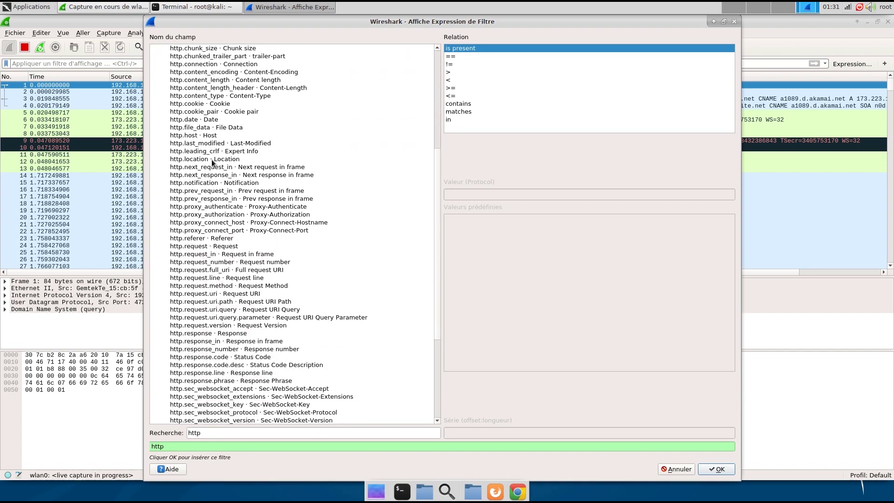
click(240, 286)
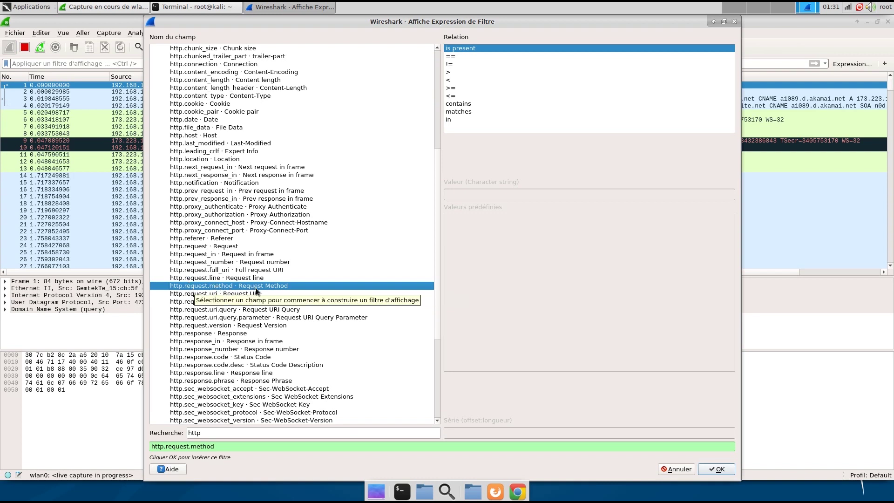
click(729, 471)
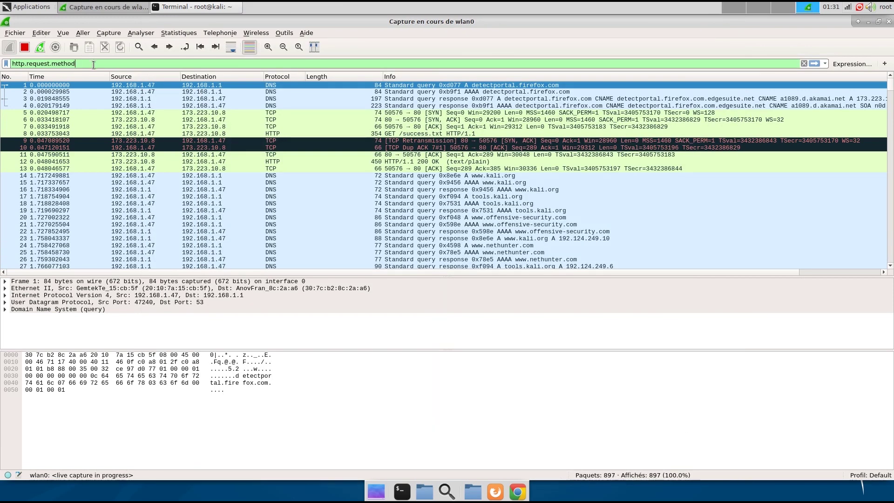
Complete the display filter as http.request.method==POST and apply it
text(==)
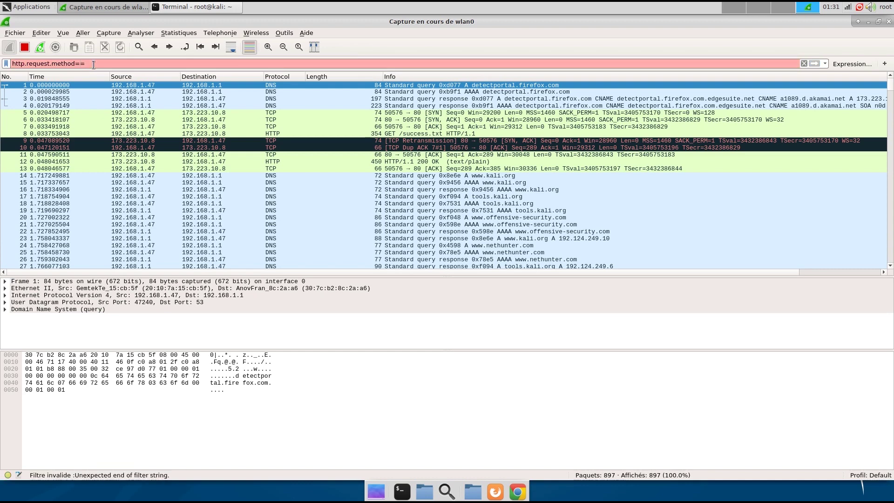
text(POST)
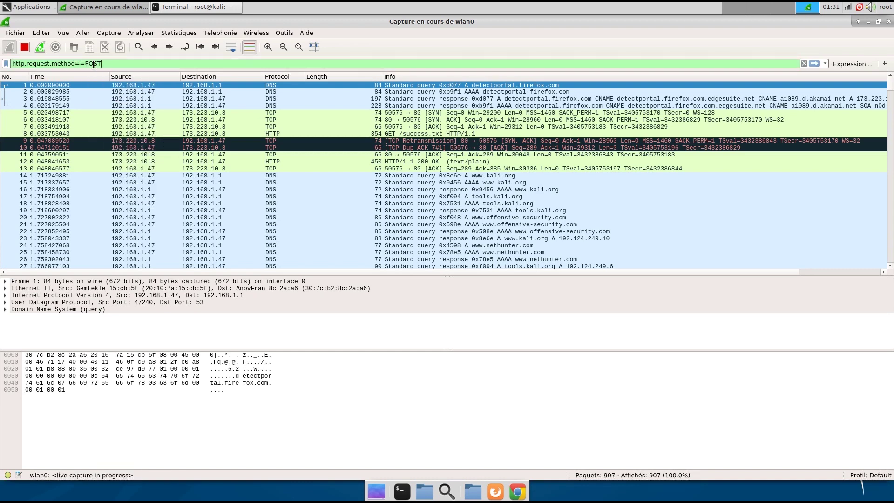
key(Return)
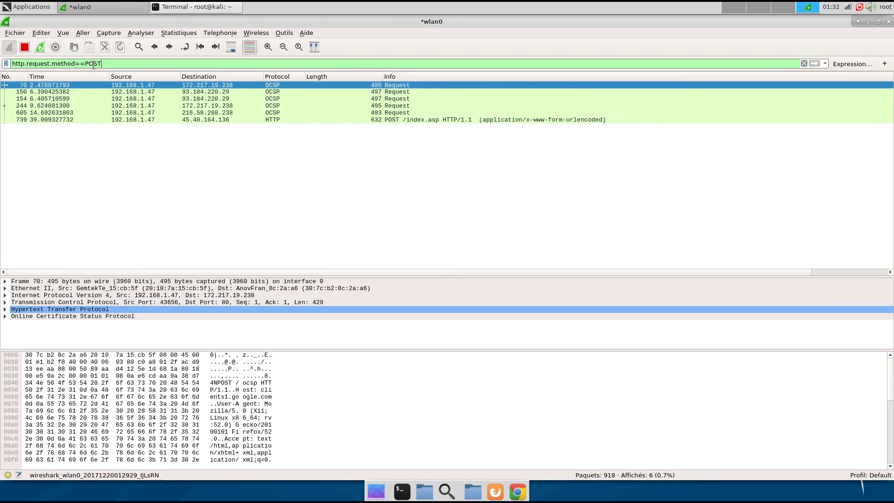
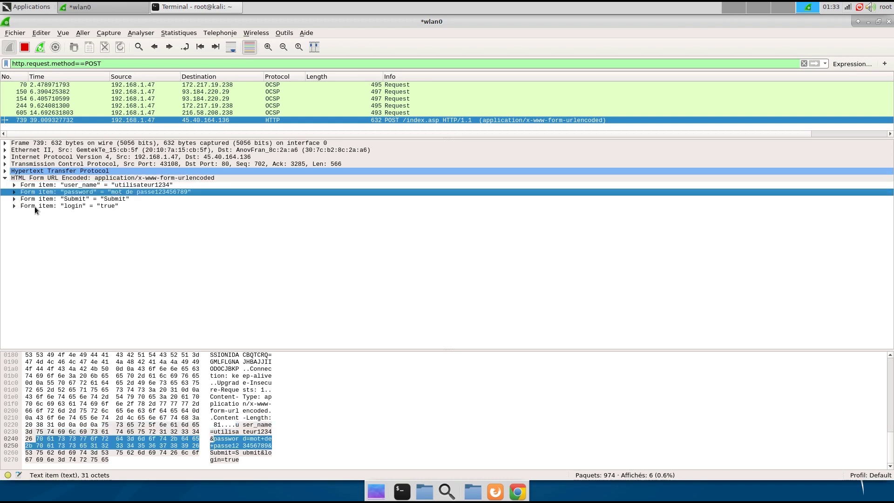
Select the login form item in the POST /index.asp packet and follow that packet's HTTP stream
click(35, 207)
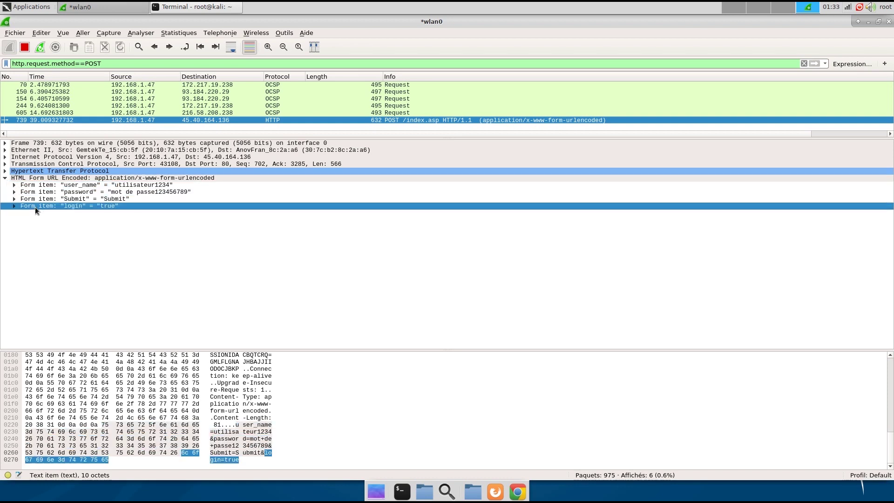
right_click(157, 119)
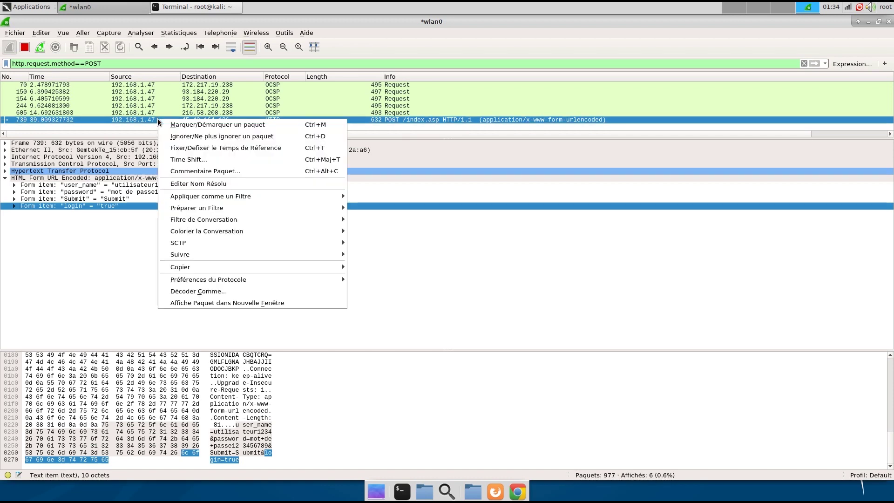
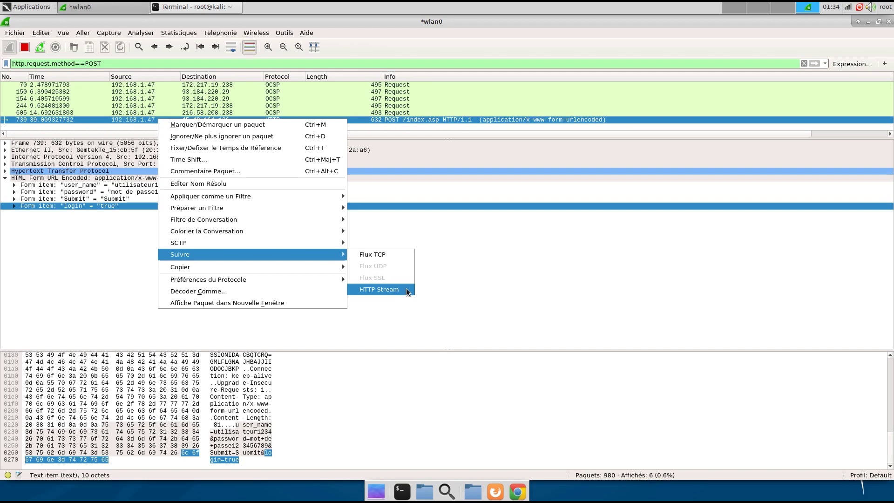
click(408, 289)
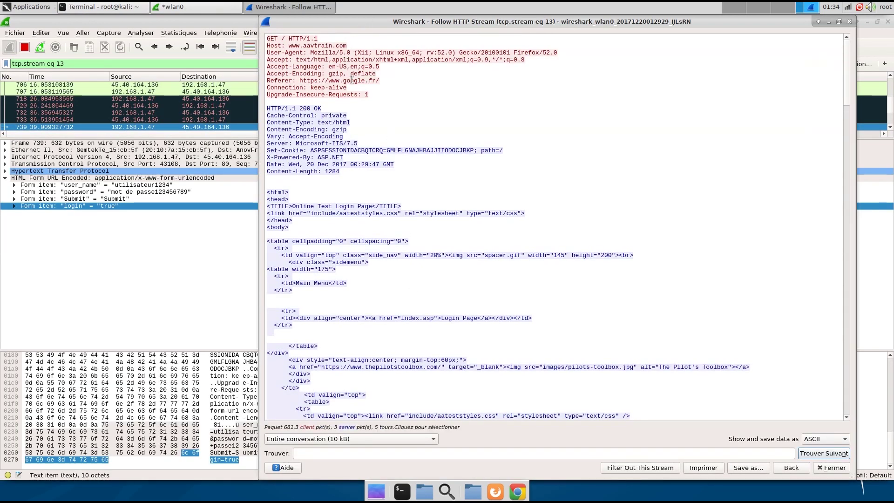
scroll(351, 80, down, 1)
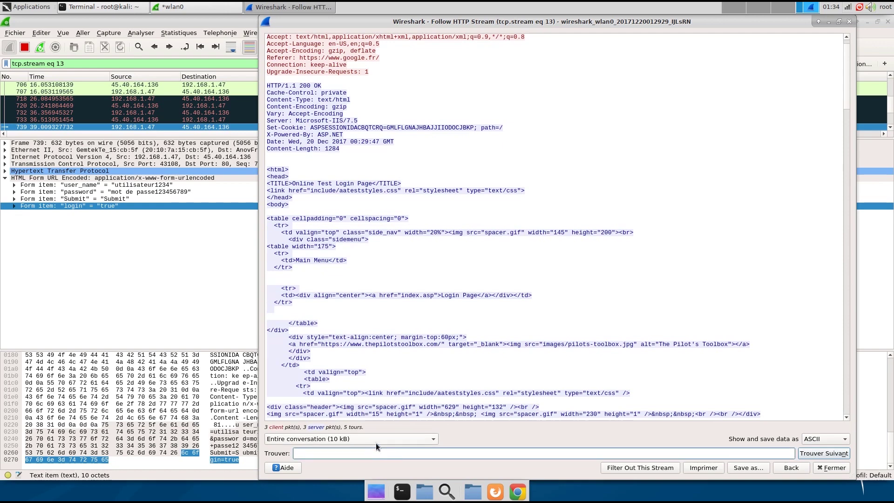
scroll(269, 226, up, 1)
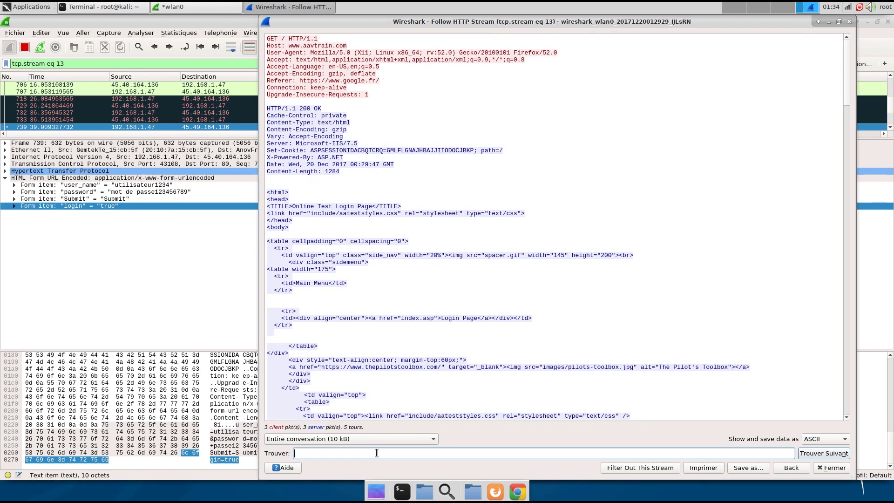
Search the HTTP stream for user_name up to the submitted credentials in the POST request, and close the stream window
text(user_name)
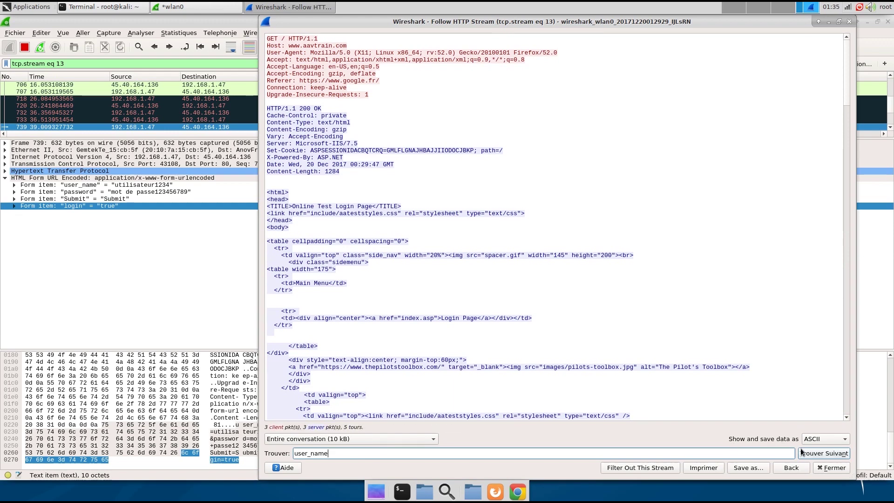
click(802, 452)
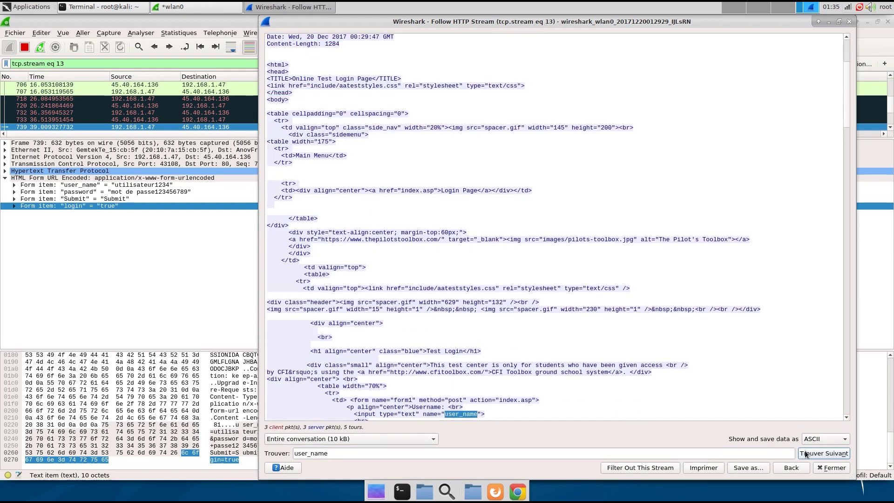
click(806, 453)
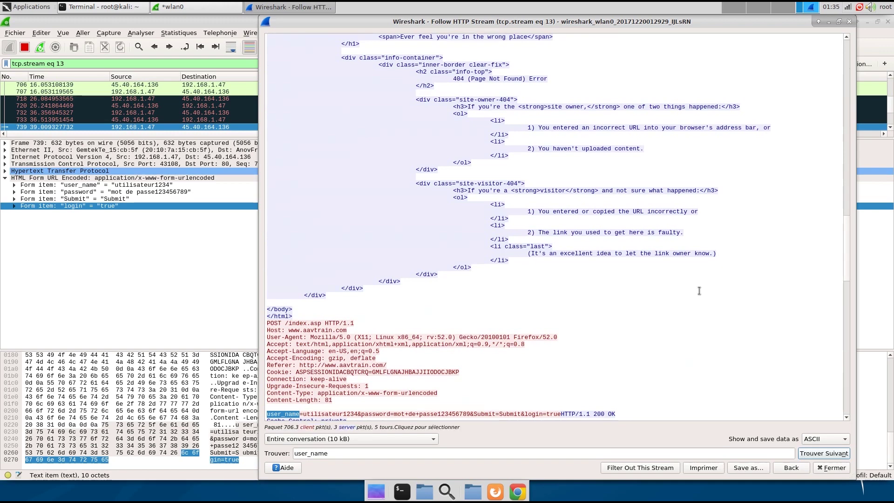
scroll(699, 291, down, 4)
scroll(699, 290, down, 3)
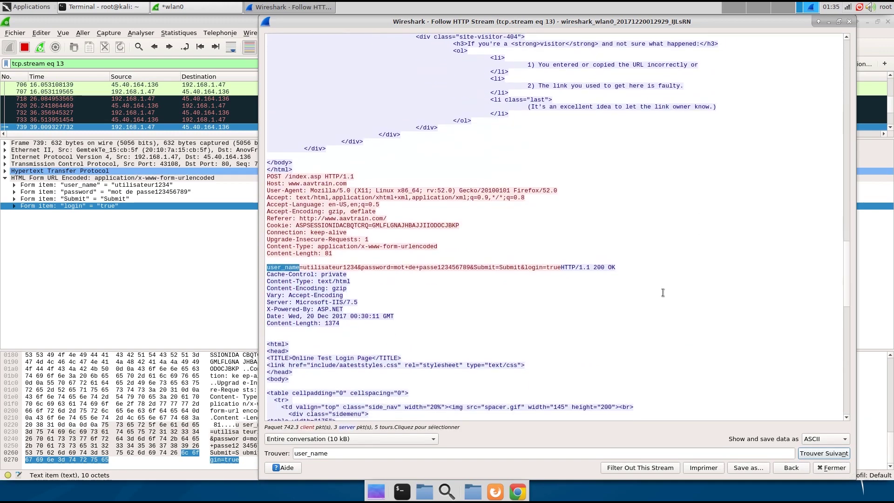
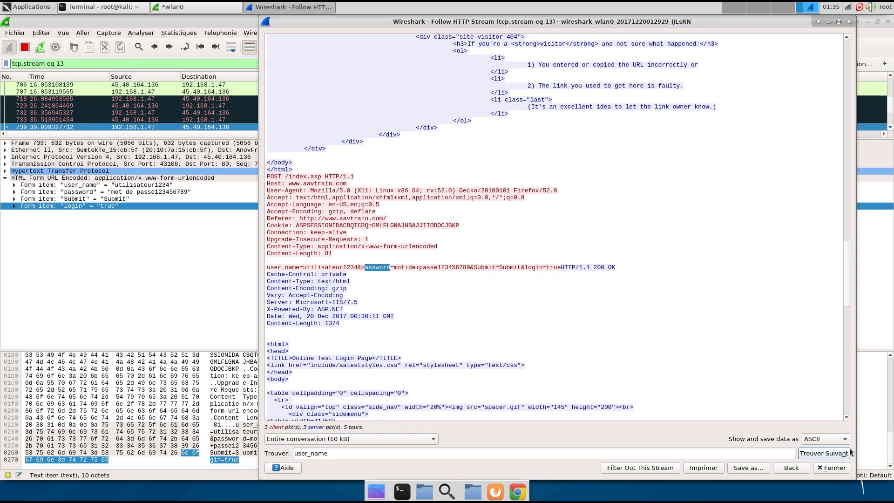
click(833, 468)
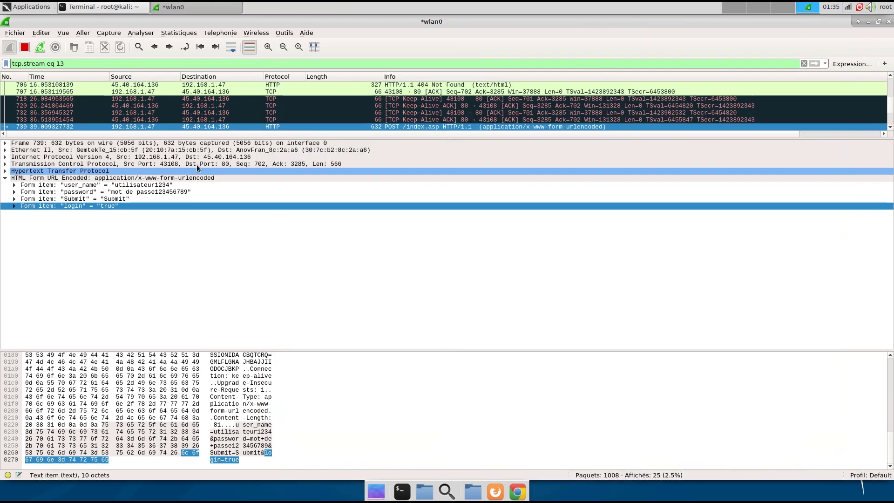